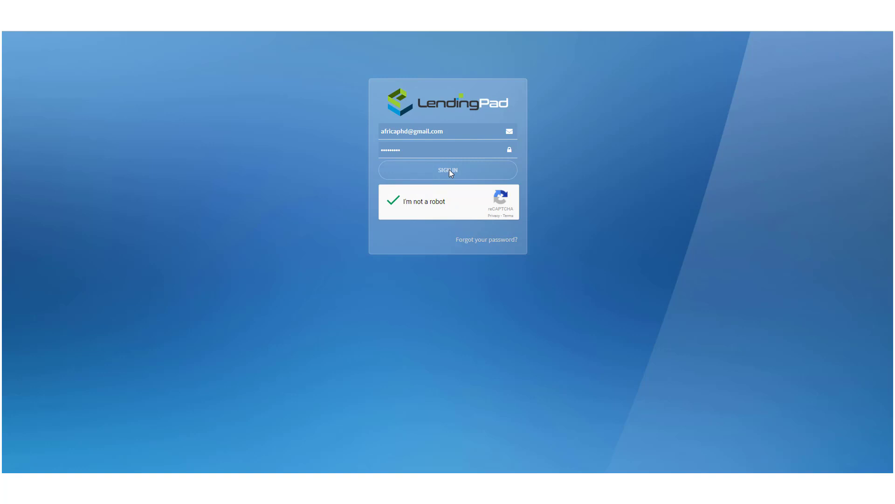
- Sign in and open the documents of the pre-approval loan listed among the last modified loans
{"action": "left_click", "coordinate": [449, 171]}
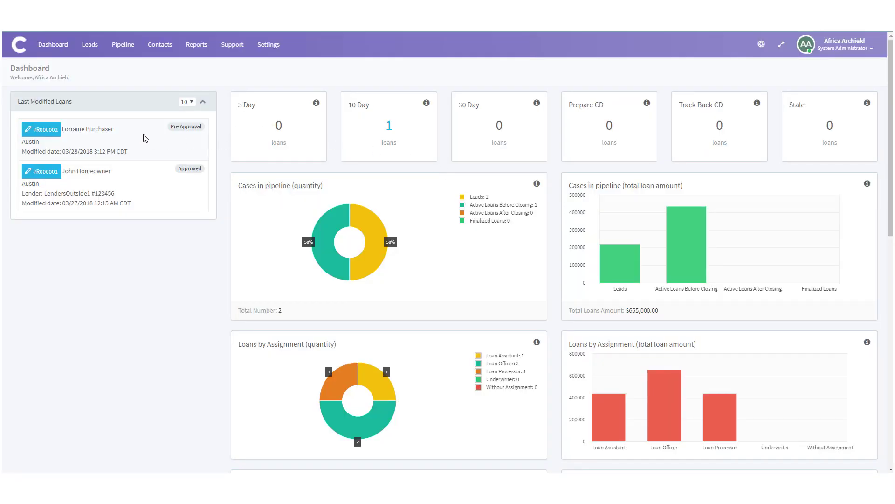
{"action": "left_click", "coordinate": [43, 132]}
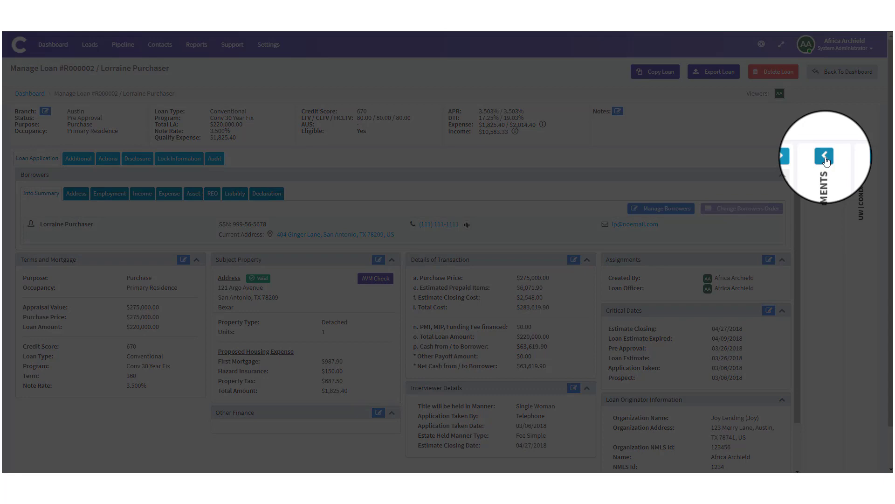
{"action": "left_click", "coordinate": [825, 158]}
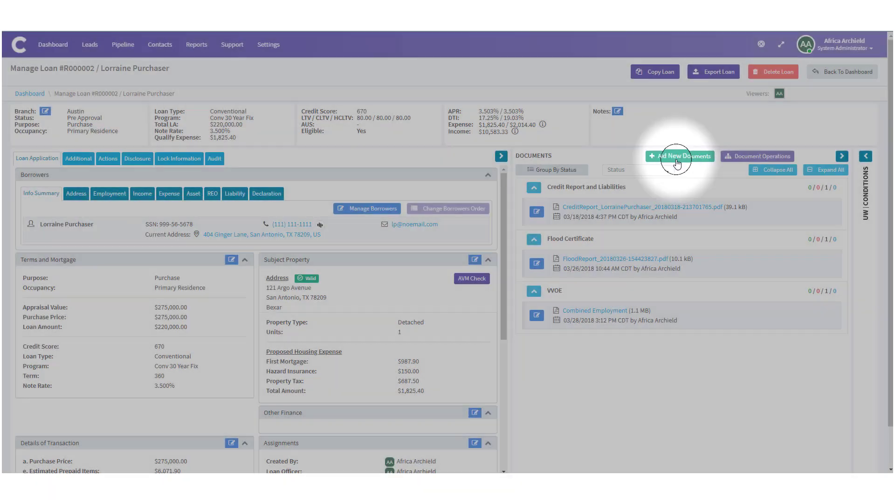
- Start adding a new document to the loan and select the PDF file Doc Pkg Sample 1 from the computer
{"action": "left_click", "coordinate": [672, 157]}
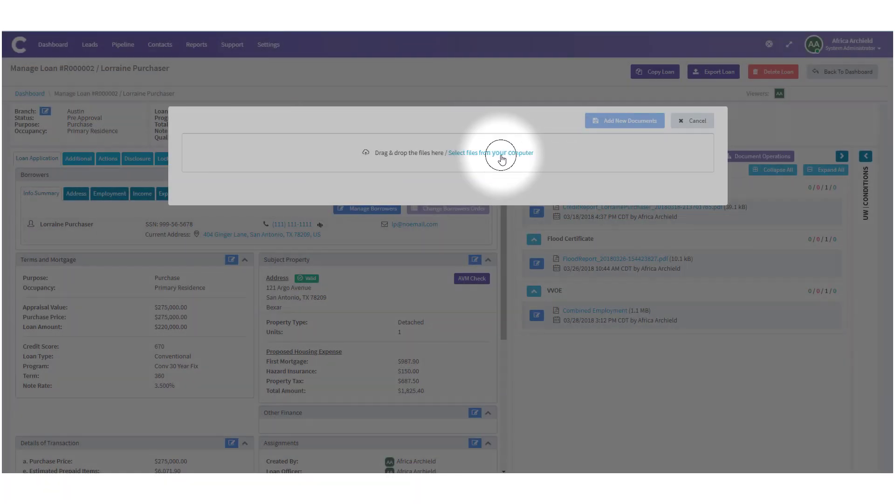
{"action": "left_click", "coordinate": [501, 161]}
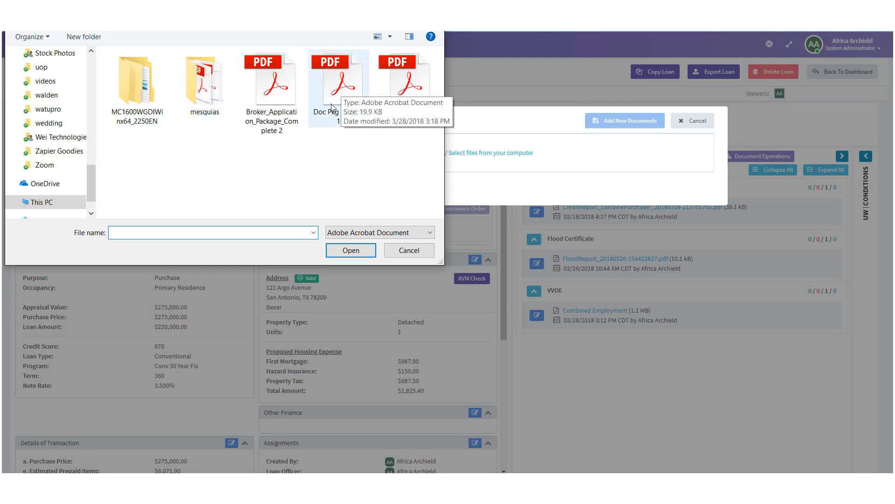
{"action": "double_click", "coordinate": [339, 89]}
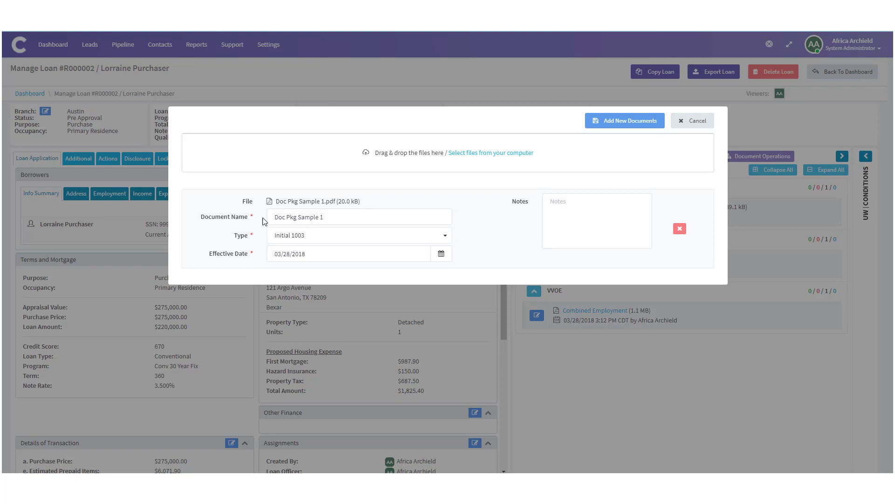
- Browse the available document types, choose Initial 1003, and keep 03/28/2018 as the effective date
{"action": "left_click", "coordinate": [290, 214]}
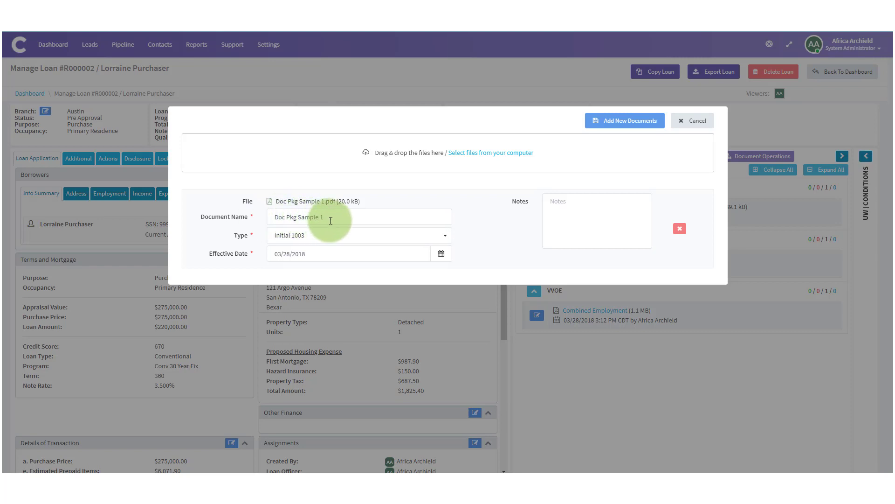
{"action": "left_click", "coordinate": [302, 239]}
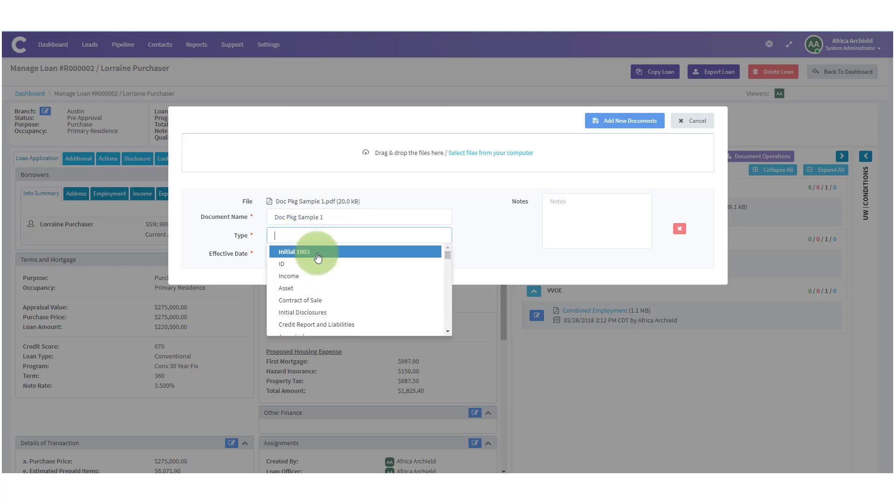
{"action": "scroll", "coordinate": [322, 261], "scroll_direction": "down", "scroll_amount": 1}
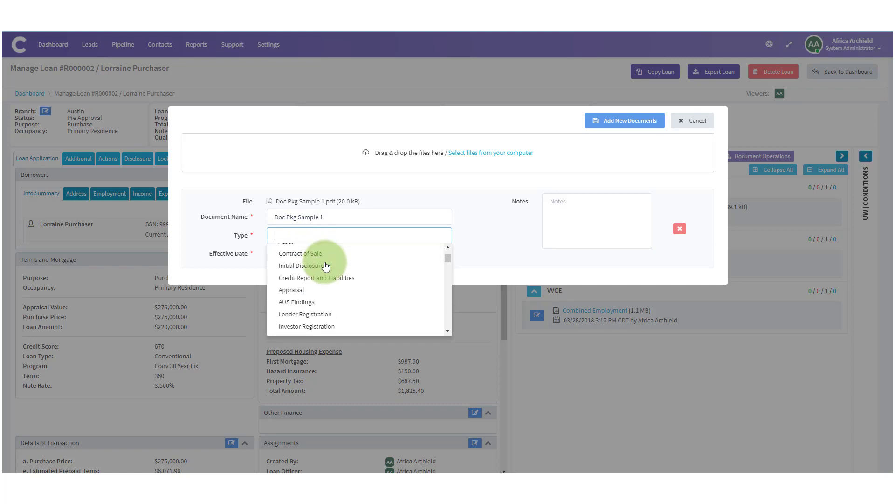
{"action": "scroll", "coordinate": [326, 266], "scroll_direction": "down", "scroll_amount": 3}
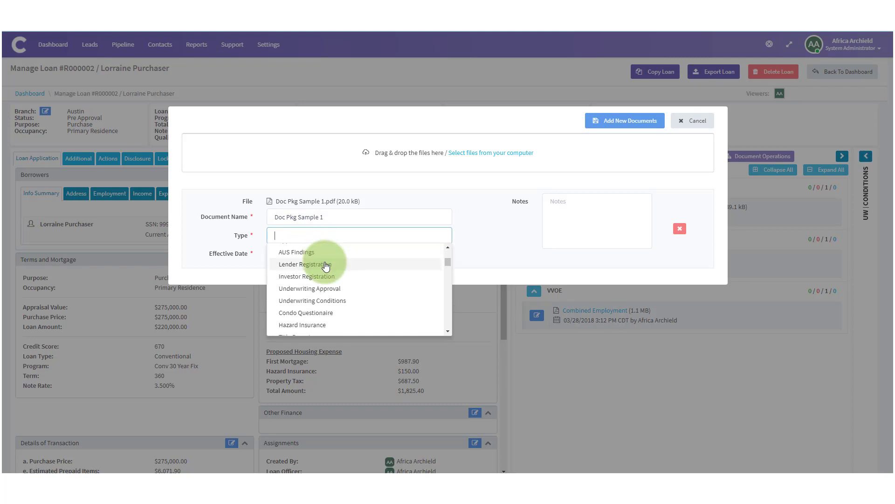
{"action": "scroll", "coordinate": [326, 265], "scroll_direction": "down", "scroll_amount": 5}
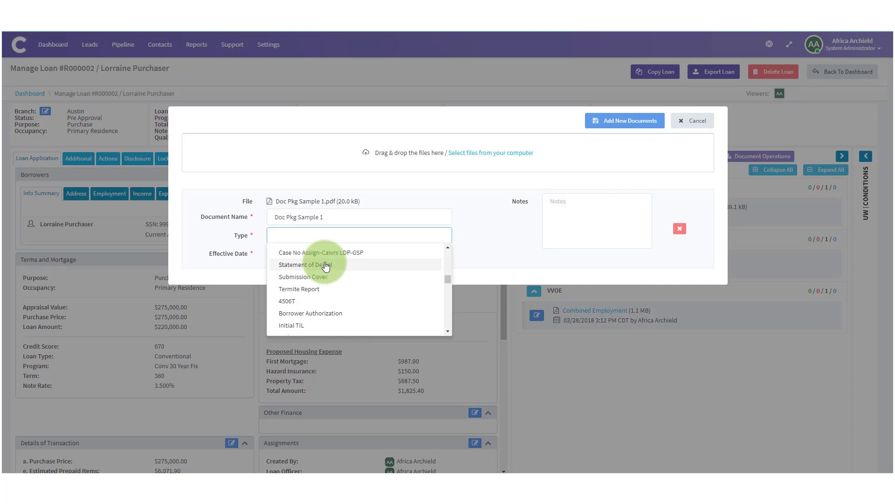
{"action": "scroll", "coordinate": [326, 265], "scroll_direction": "down", "scroll_amount": 4}
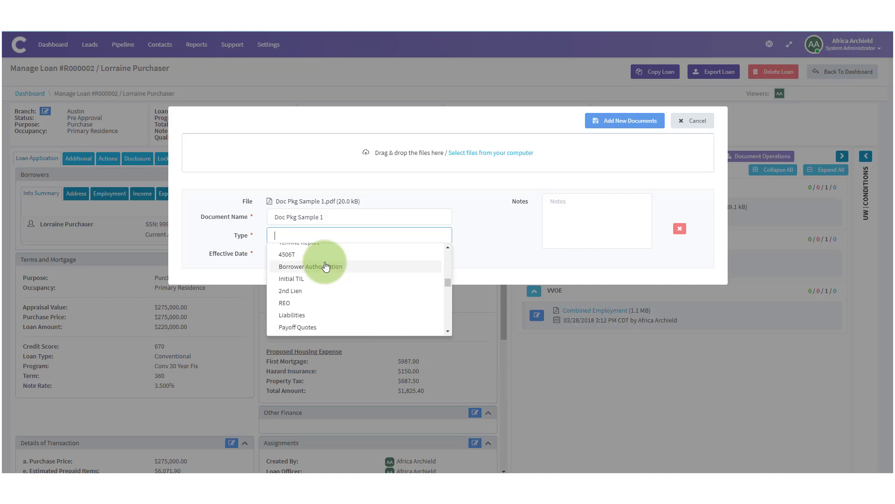
{"action": "scroll", "coordinate": [326, 261], "scroll_direction": "up", "scroll_amount": 15}
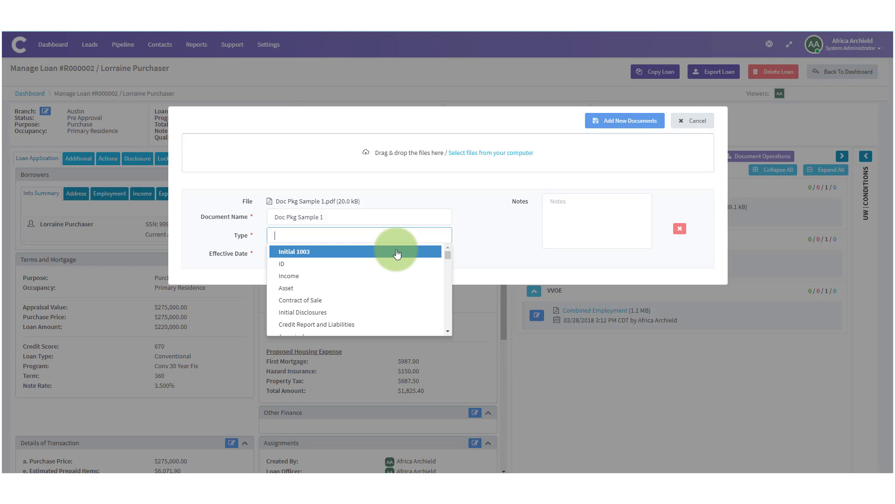
{"action": "left_click", "coordinate": [396, 253]}
{"action": "left_click", "coordinate": [303, 254]}
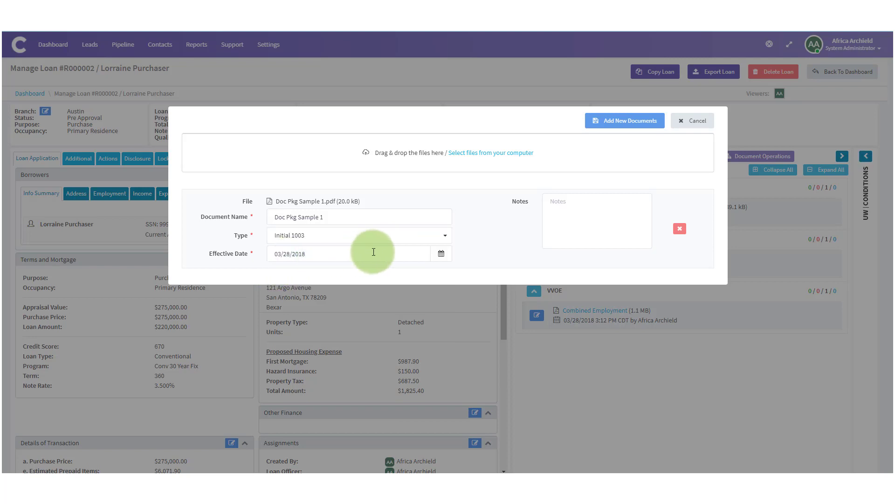
{"action": "left_click", "coordinate": [441, 255]}
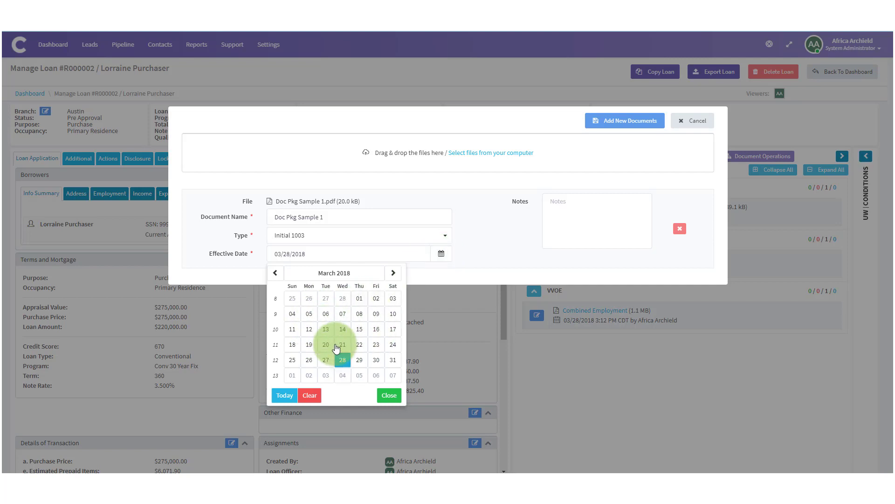
{"action": "left_click", "coordinate": [389, 395]}
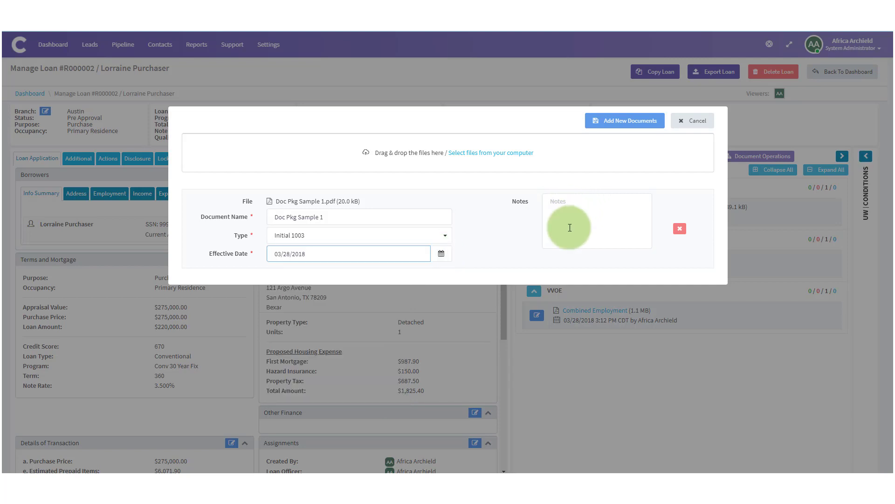
- Enter the note "Sent from LO" and add the document to the loan
{"action": "left_click", "coordinate": [589, 218]}
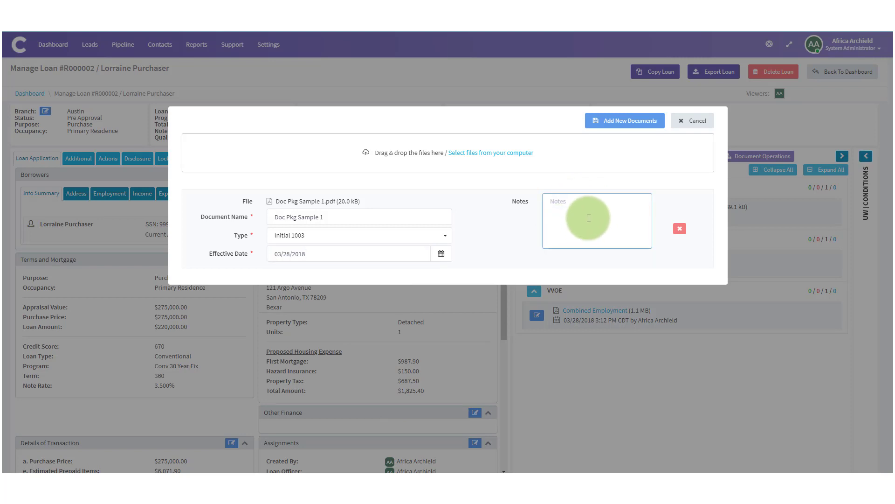
{"action": "type", "text": "Sent from "}
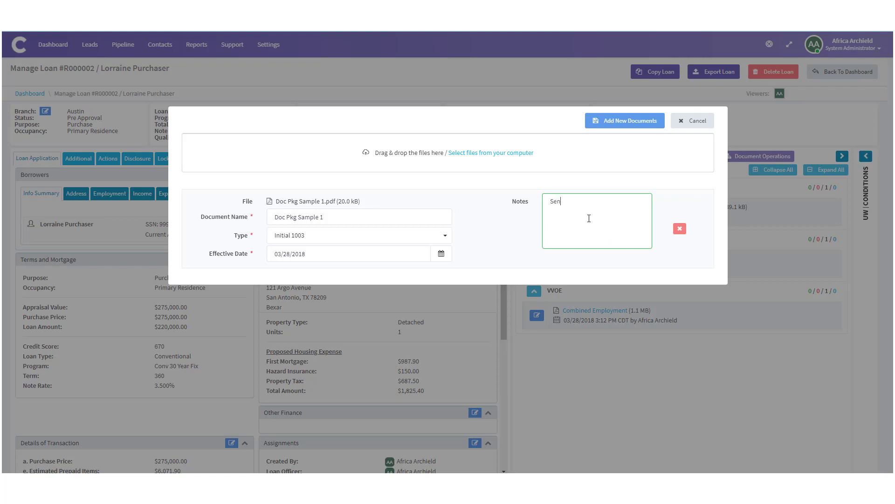
{"action": "type", "text": "LO"}
{"action": "left_click", "coordinate": [625, 123]}
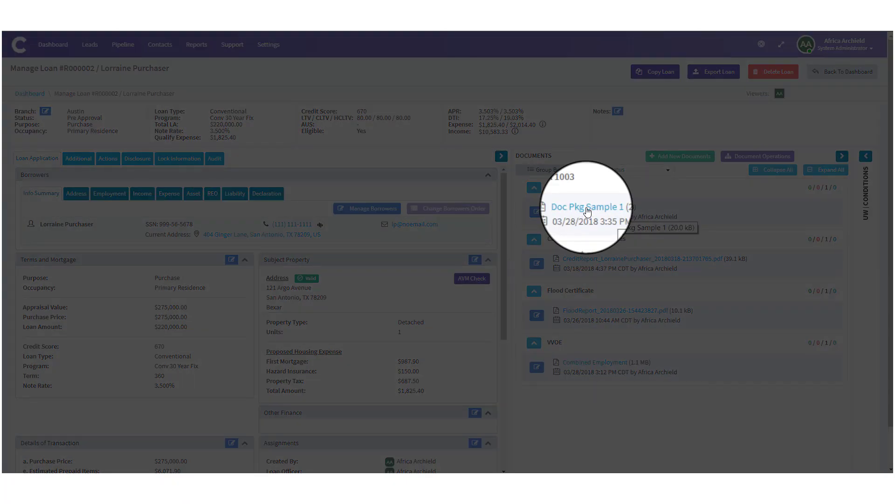
- Open the uploaded Doc Pkg Sample 1 PDF and look through its pages
{"action": "left_click", "coordinate": [587, 212]}
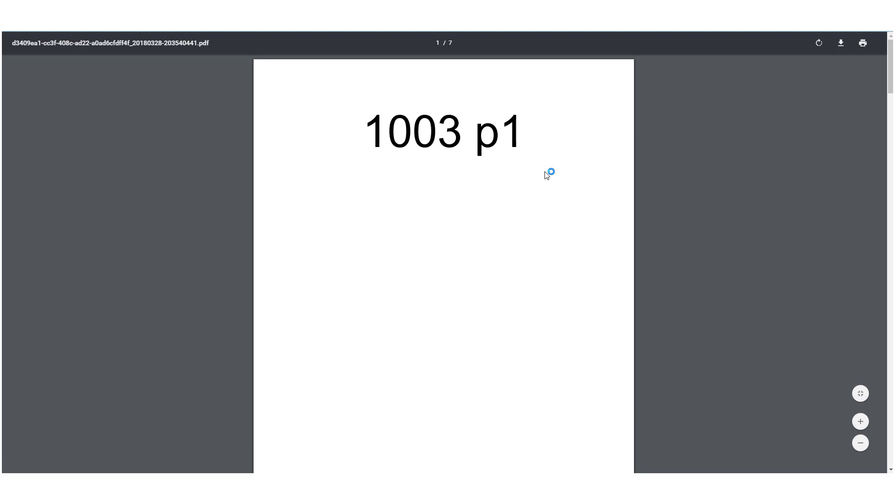
{"action": "scroll", "coordinate": [535, 175], "scroll_direction": "down", "scroll_amount": 20}
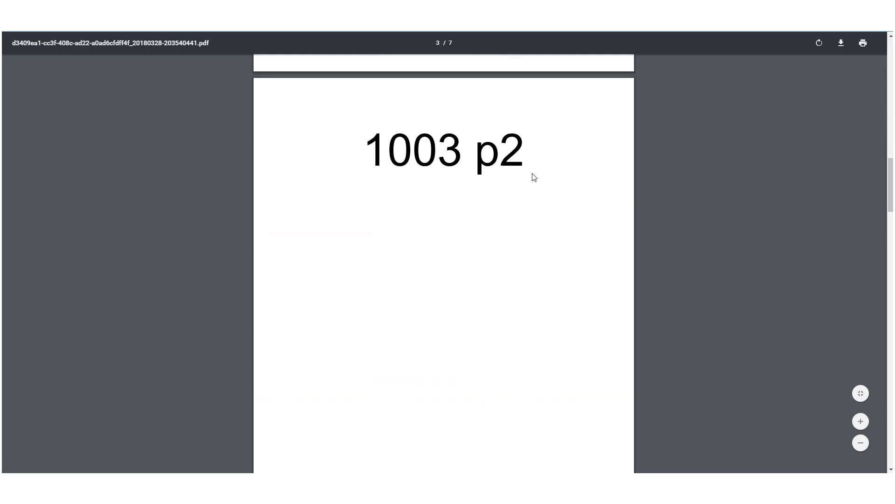
{"action": "scroll", "coordinate": [531, 175], "scroll_direction": "down", "scroll_amount": 20}
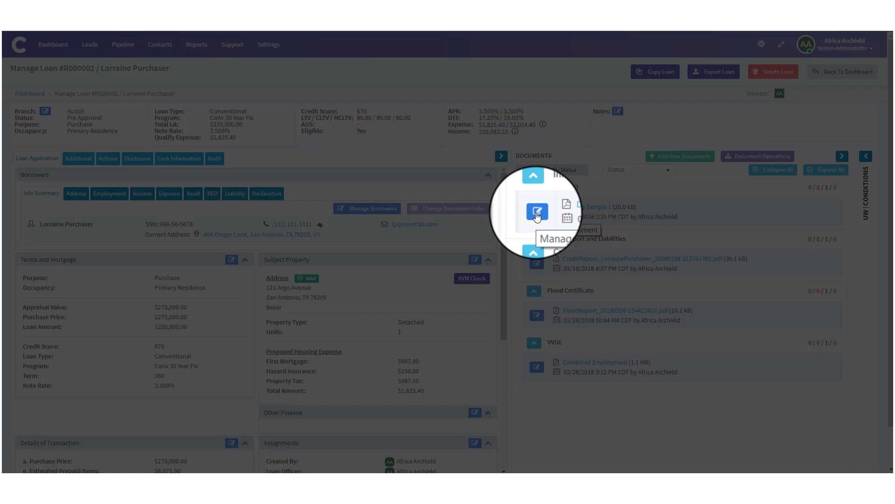
- Open the Initial 1003 document for management and review the available document operation types, leaving Copy selected
{"action": "left_click", "coordinate": [536, 214]}
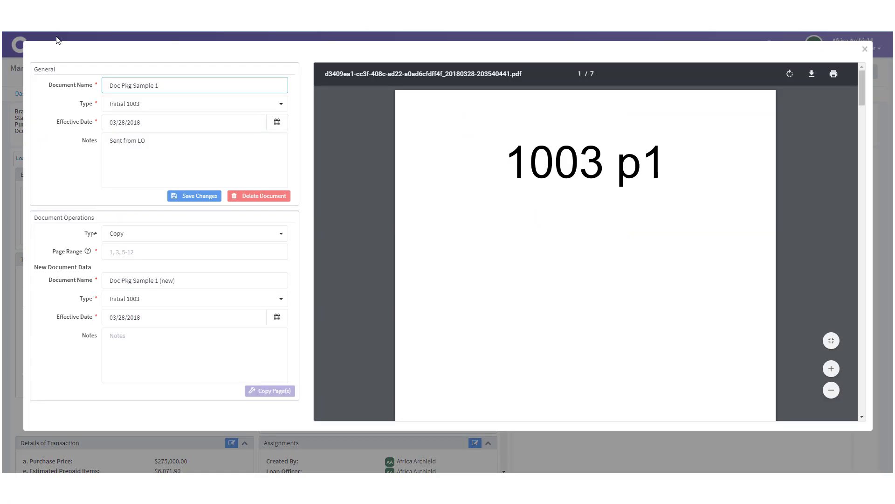
{"action": "left_click", "coordinate": [63, 87]}
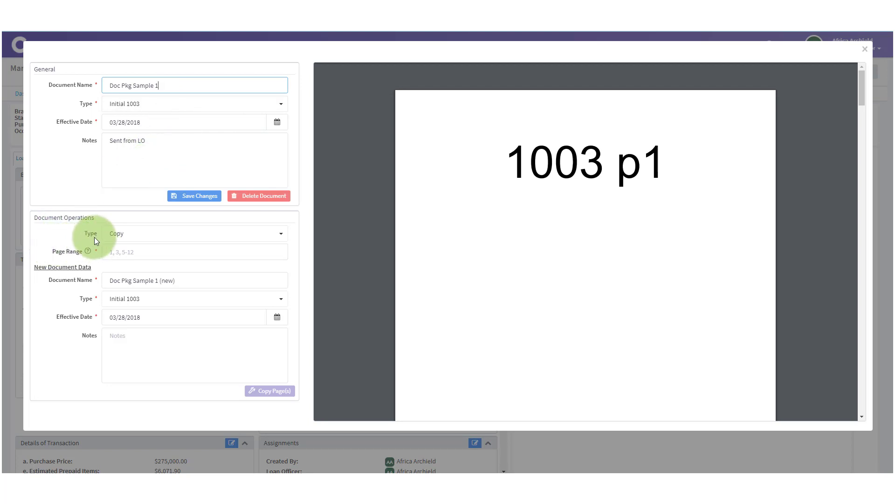
{"action": "left_click", "coordinate": [149, 234]}
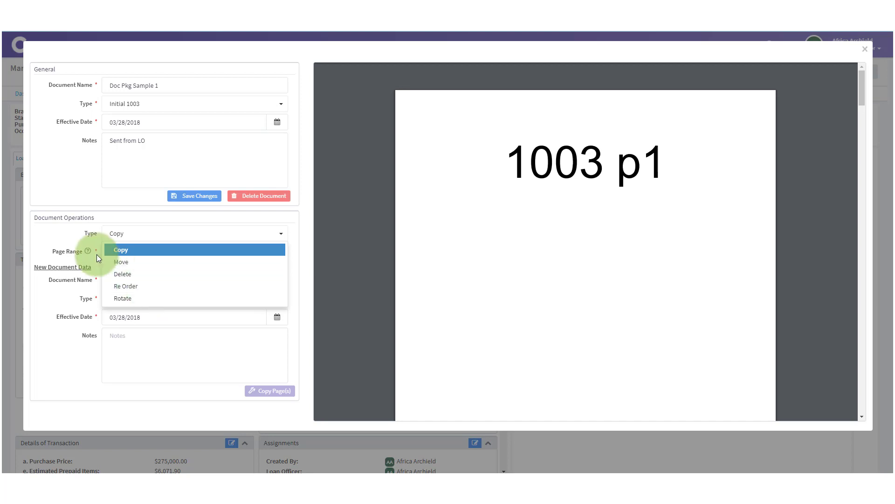
{"action": "left_click", "coordinate": [74, 253]}
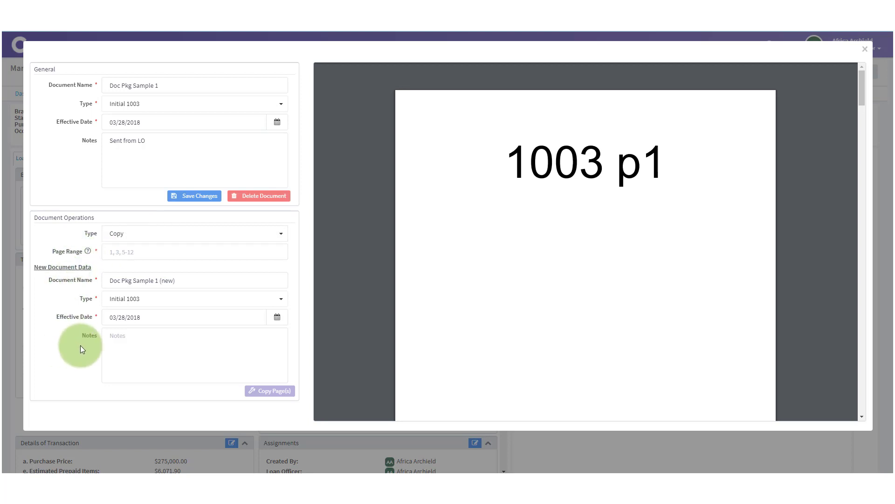
{"action": "left_click", "coordinate": [124, 236]}
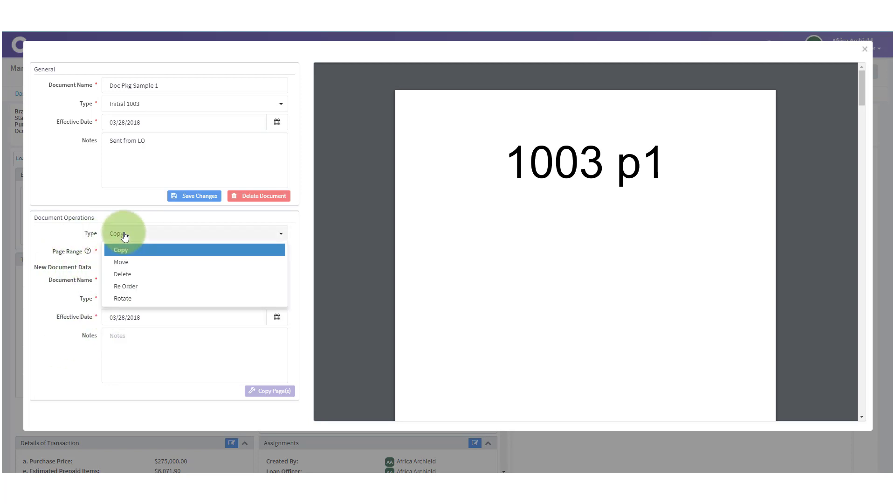
{"action": "left_click", "coordinate": [116, 240]}
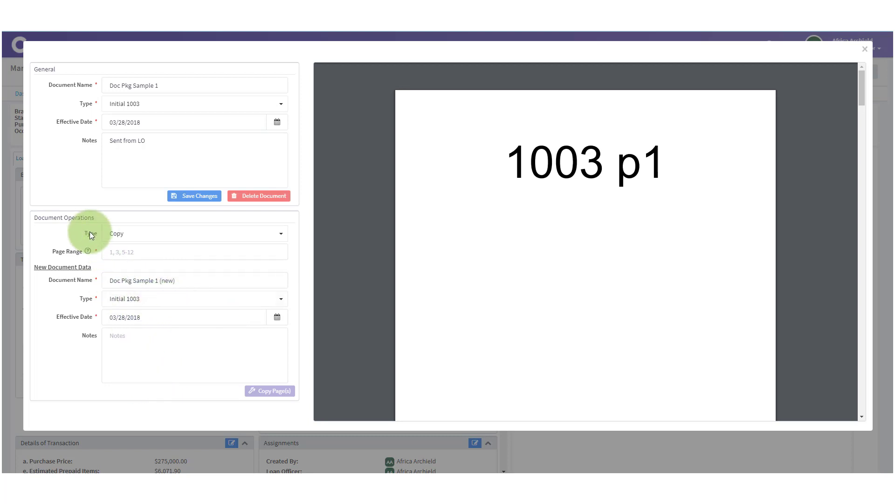
- Examine the order and content of the pages in the Doc Pkg Sample 1 preview
{"action": "mouse_move", "coordinate": [642, 214]}
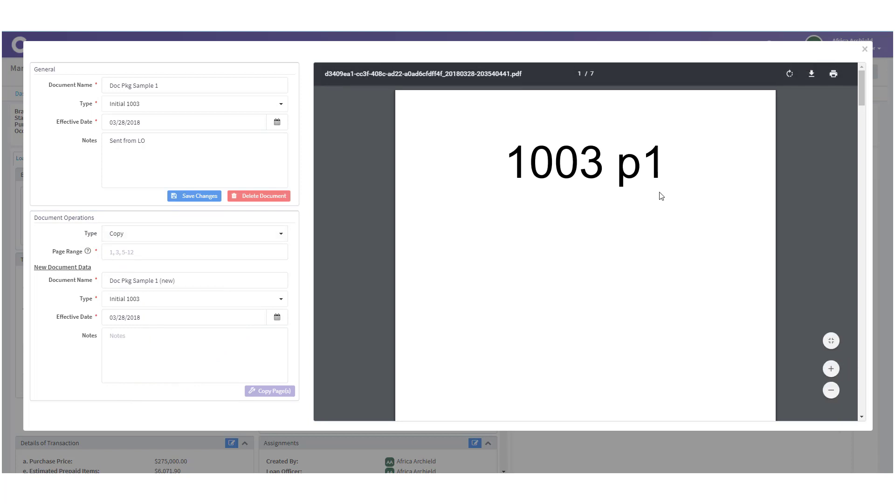
{"action": "scroll", "coordinate": [661, 196], "scroll_direction": "down", "scroll_amount": 15}
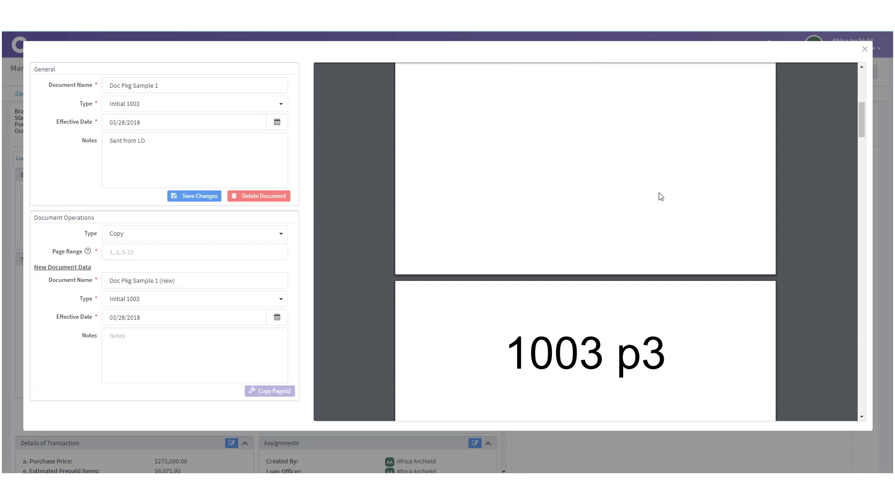
{"action": "scroll", "coordinate": [662, 196], "scroll_direction": "up", "scroll_amount": 4}
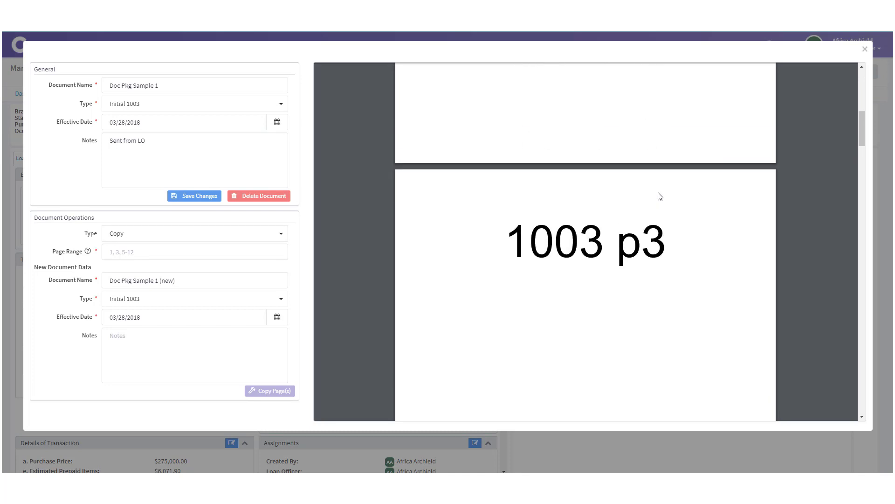
{"action": "scroll", "coordinate": [660, 196], "scroll_direction": "up", "scroll_amount": 6}
{"action": "scroll", "coordinate": [660, 196], "scroll_direction": "down", "scroll_amount": 12}
{"action": "scroll", "coordinate": [661, 197], "scroll_direction": "up", "scroll_amount": 2}
{"action": "scroll", "coordinate": [660, 197], "scroll_direction": "down", "scroll_amount": 8}
{"action": "scroll", "coordinate": [660, 196], "scroll_direction": "up", "scroll_amount": 2}
{"action": "scroll", "coordinate": [660, 196], "scroll_direction": "down", "scroll_amount": 10}
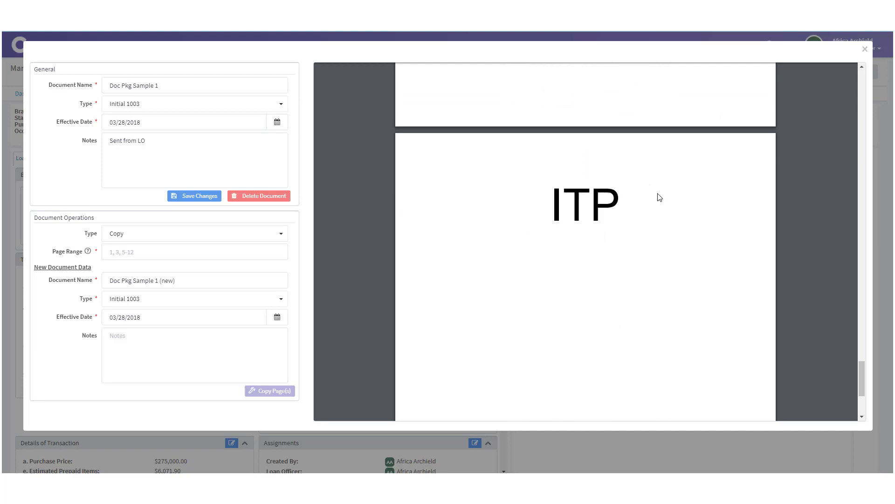
{"action": "scroll", "coordinate": [660, 197], "scroll_direction": "up", "scroll_amount": 3}
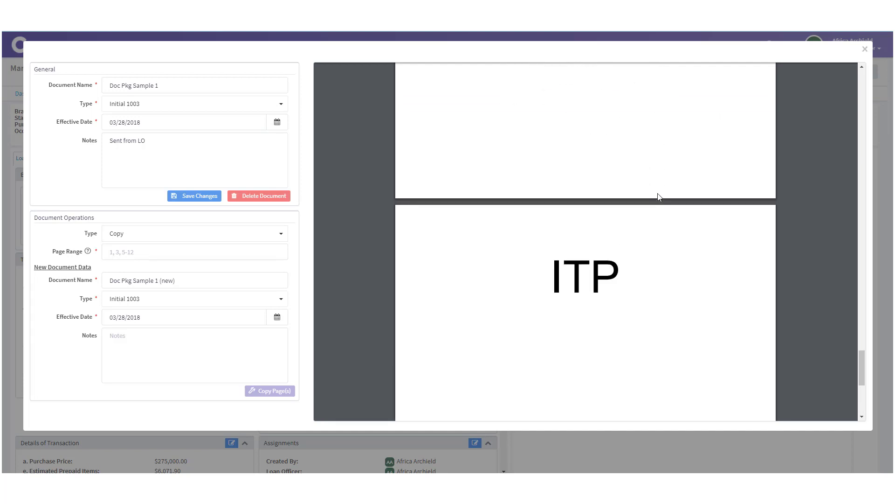
{"action": "scroll", "coordinate": [660, 196], "scroll_direction": "up", "scroll_amount": 10}
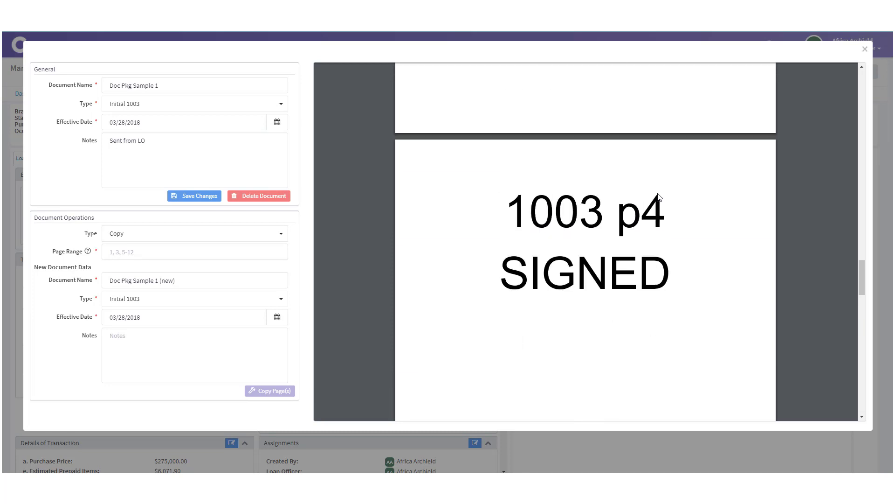
{"action": "scroll", "coordinate": [659, 197], "scroll_direction": "up", "scroll_amount": 8}
{"action": "scroll", "coordinate": [657, 198], "scroll_direction": "down", "scroll_amount": 4}
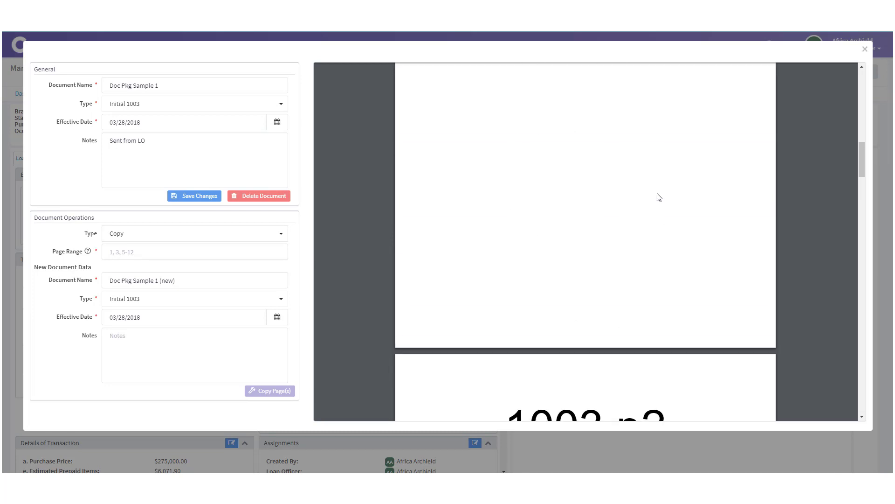
- Check the pages of Doc Pkg Sample 1 and set the copy operation's page range to 1-6
{"action": "scroll", "coordinate": [657, 199], "scroll_direction": "up", "scroll_amount": 6}
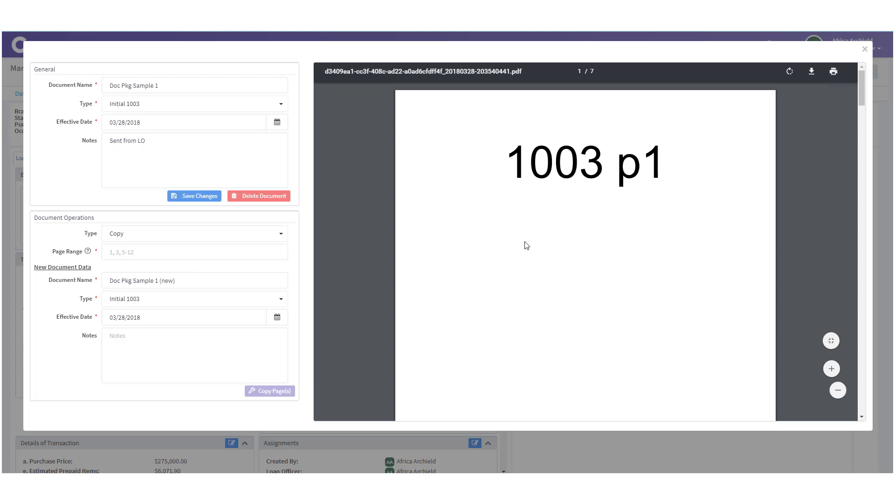
{"action": "scroll", "coordinate": [527, 245], "scroll_direction": "down", "scroll_amount": 5}
{"action": "scroll", "coordinate": [526, 258], "scroll_direction": "down", "scroll_amount": 15}
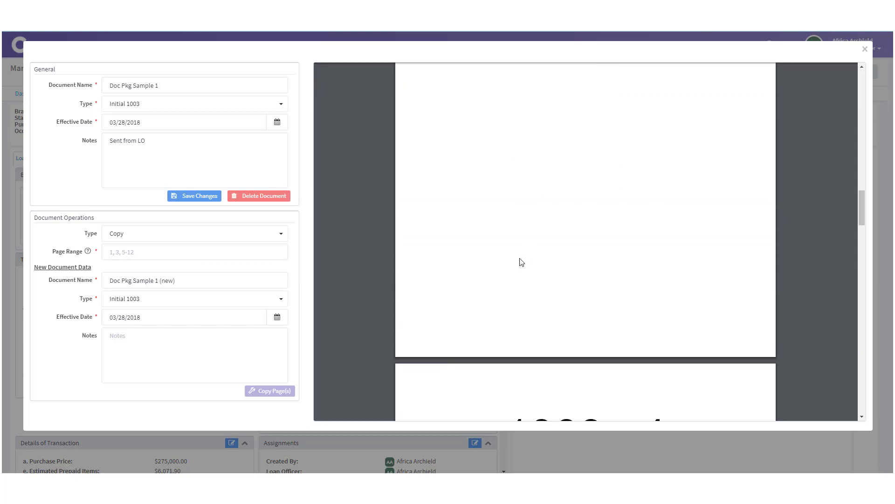
{"action": "scroll", "coordinate": [521, 269], "scroll_direction": "down", "scroll_amount": 8}
{"action": "scroll", "coordinate": [516, 270], "scroll_direction": "up", "scroll_amount": 5}
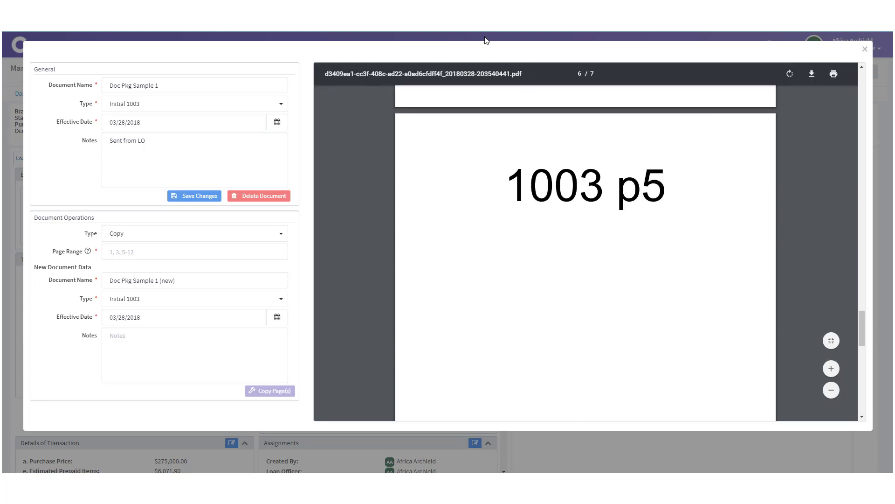
{"action": "left_click", "coordinate": [150, 256]}
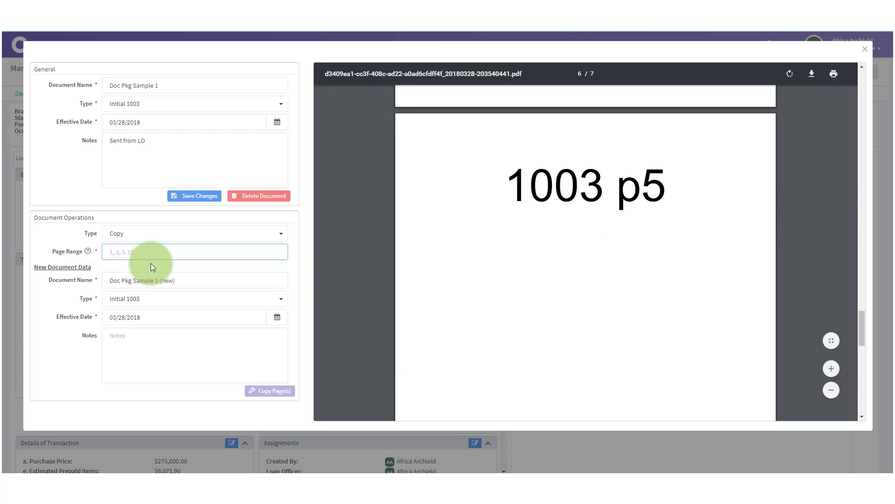
{"action": "type", "text": "1"}
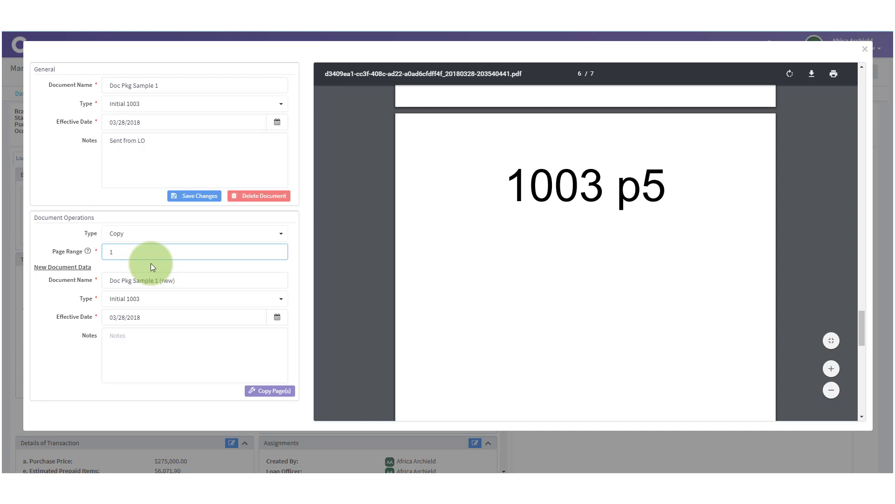
{"action": "type", "text": "-6"}
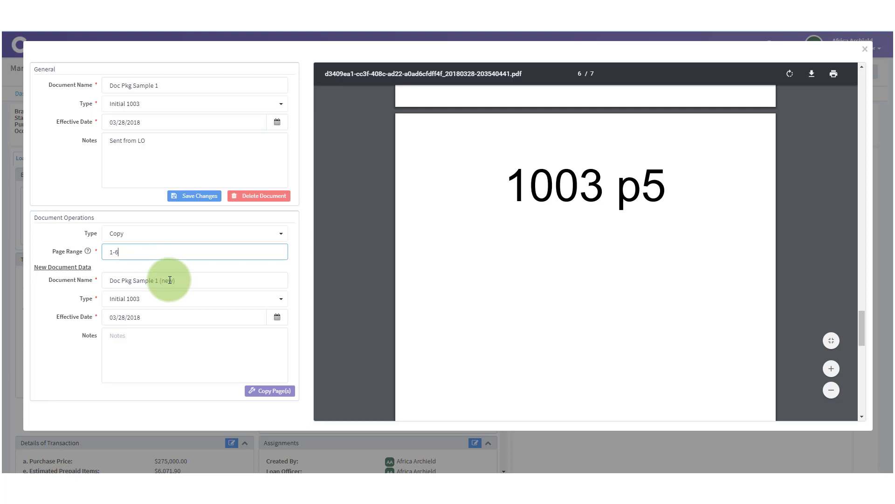
- Name the new document 1003, copy the pages into it, and close the document window
{"action": "left_click", "coordinate": [195, 280]}
{"action": "left_click_drag", "start_coordinate": [195, 280], "coordinate": [82, 283]}
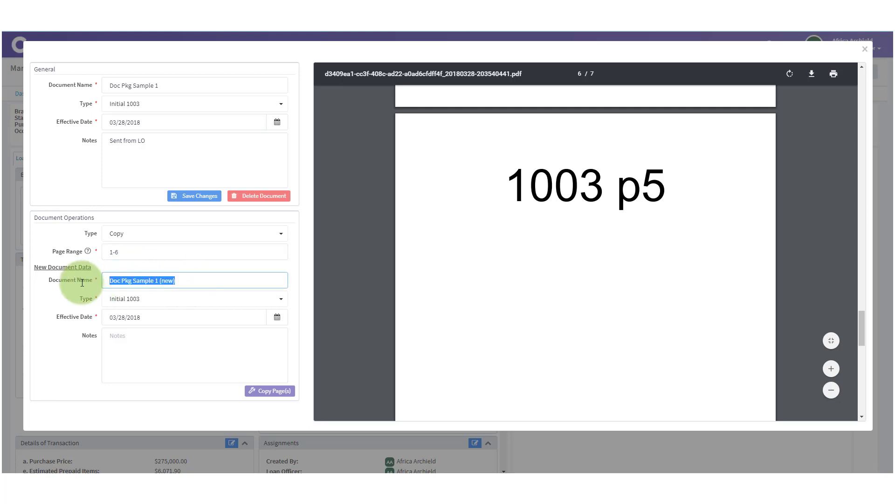
{"action": "type", "text": "1003"}
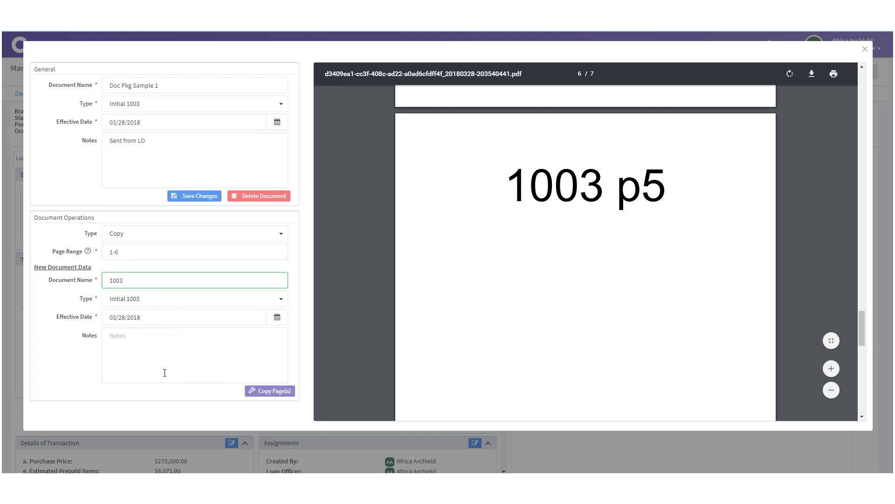
{"action": "left_click", "coordinate": [274, 392]}
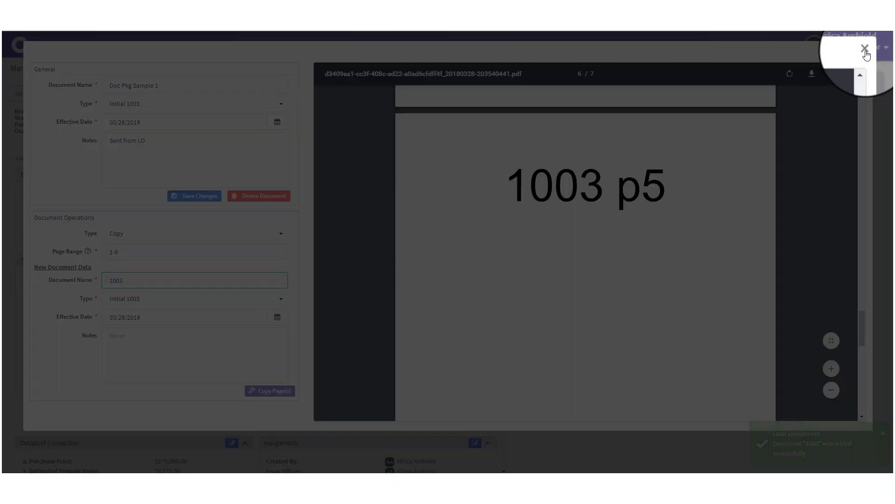
{"action": "left_click", "coordinate": [865, 51]}
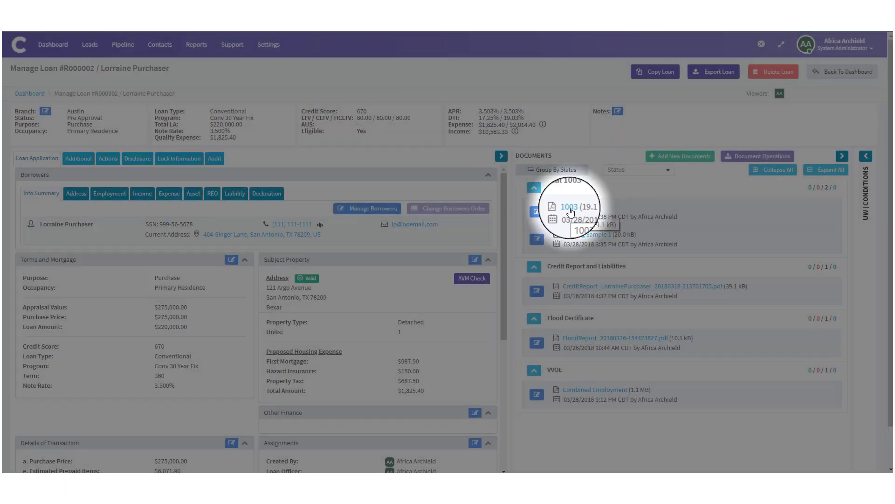
- Open the new 1003 PDF, look through its pages, and close it
{"action": "left_click", "coordinate": [568, 208]}
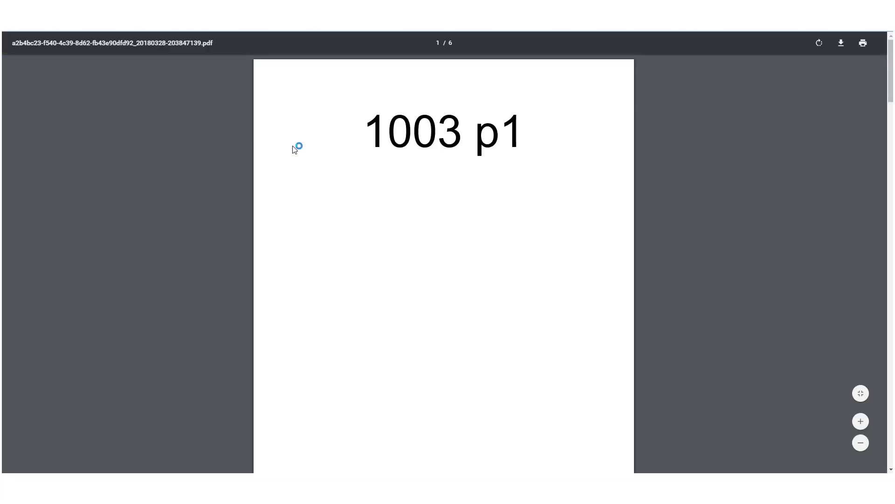
{"action": "scroll", "coordinate": [294, 148], "scroll_direction": "down", "scroll_amount": 5}
{"action": "scroll", "coordinate": [294, 151], "scroll_direction": "down", "scroll_amount": 20}
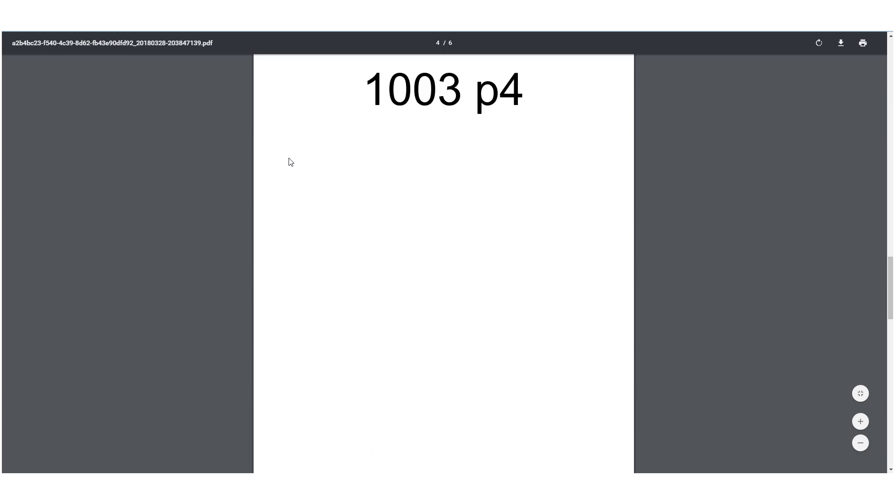
{"action": "scroll", "coordinate": [289, 165], "scroll_direction": "down", "scroll_amount": 4}
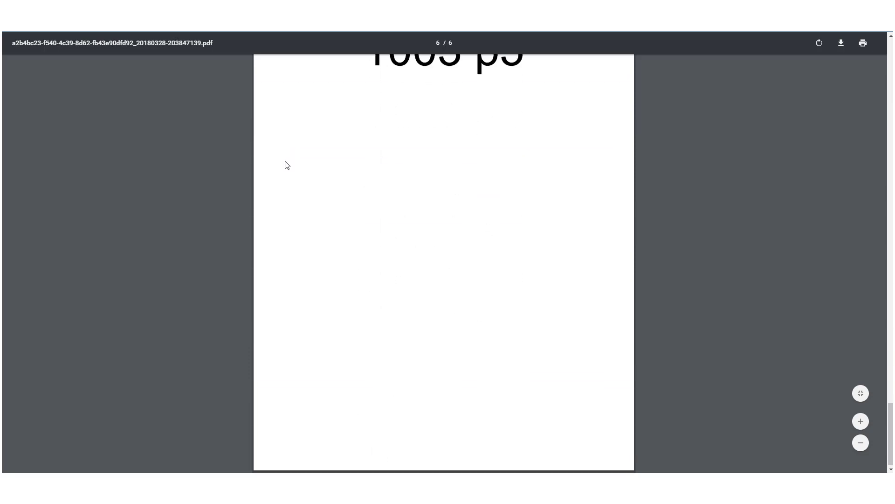
{"action": "scroll", "coordinate": [287, 166], "scroll_direction": "up", "scroll_amount": 15}
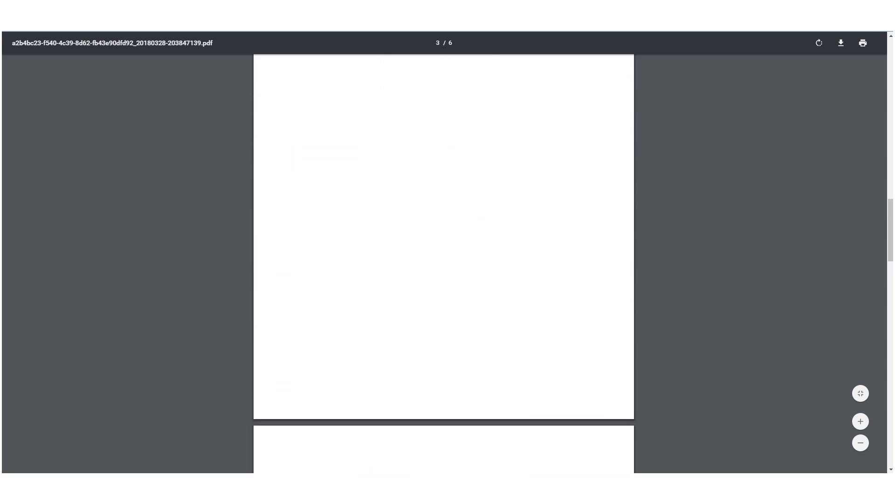
{"action": "key", "text": "ctrl+w"}
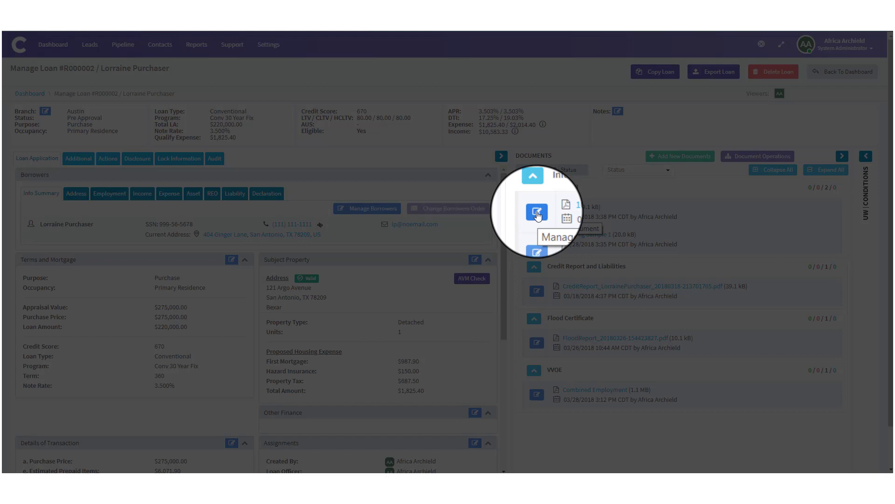
- Open the 1003 document for management and examine its page sequence, comparing the unsigned and signed versions of 1003 p4
{"action": "left_click", "coordinate": [537, 213]}
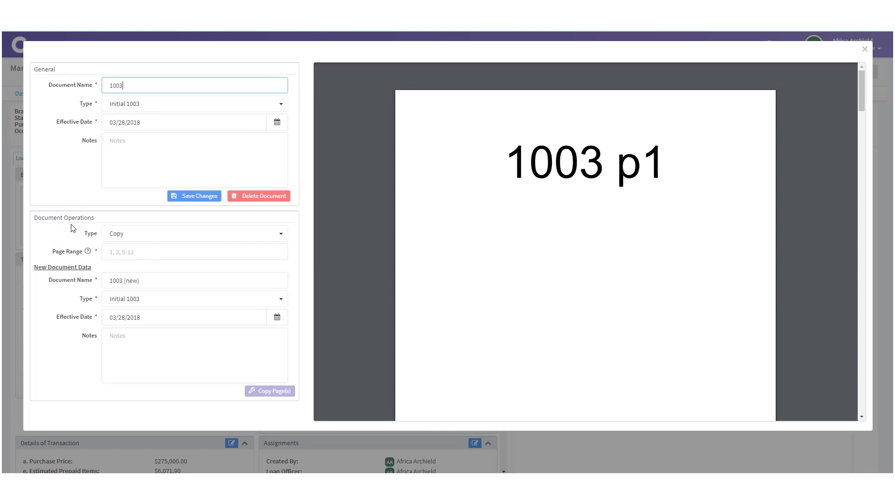
{"action": "scroll", "coordinate": [515, 242], "scroll_direction": "down", "scroll_amount": 10}
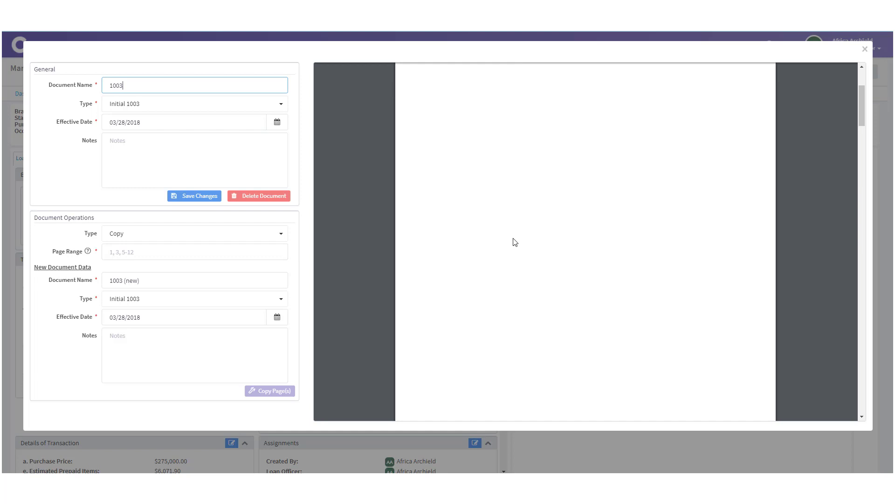
{"action": "scroll", "coordinate": [514, 243], "scroll_direction": "down", "scroll_amount": 8}
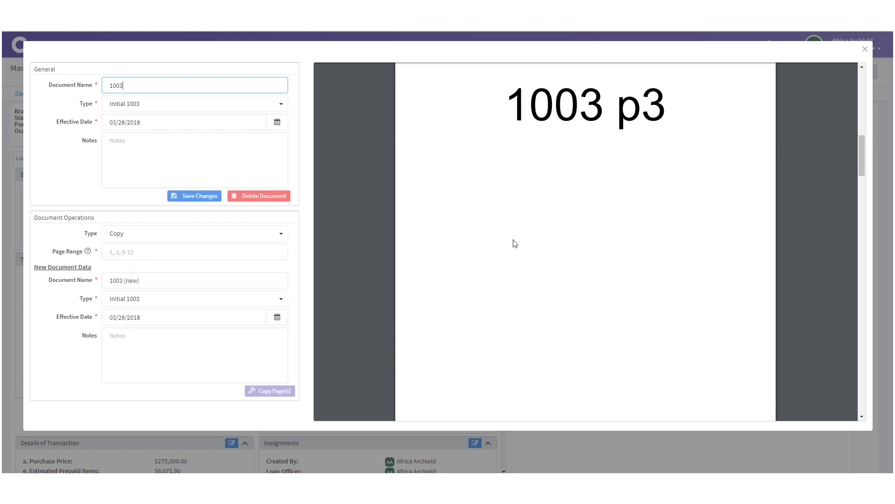
{"action": "scroll", "coordinate": [515, 244], "scroll_direction": "down", "scroll_amount": 8}
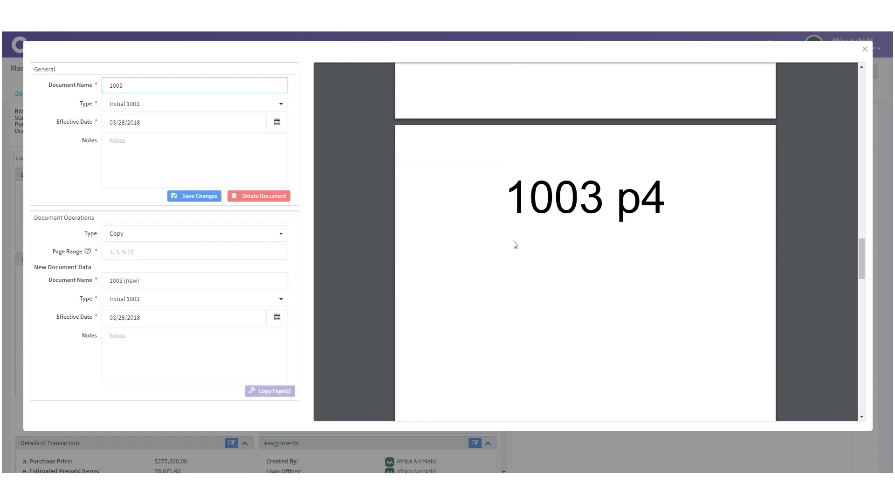
{"action": "scroll", "coordinate": [515, 244], "scroll_direction": "down", "scroll_amount": 5}
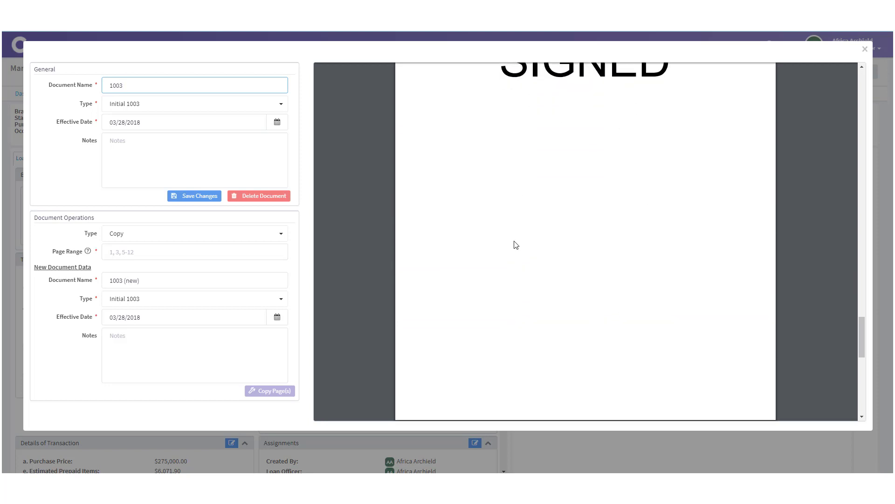
{"action": "scroll", "coordinate": [515, 244], "scroll_direction": "up", "scroll_amount": 5}
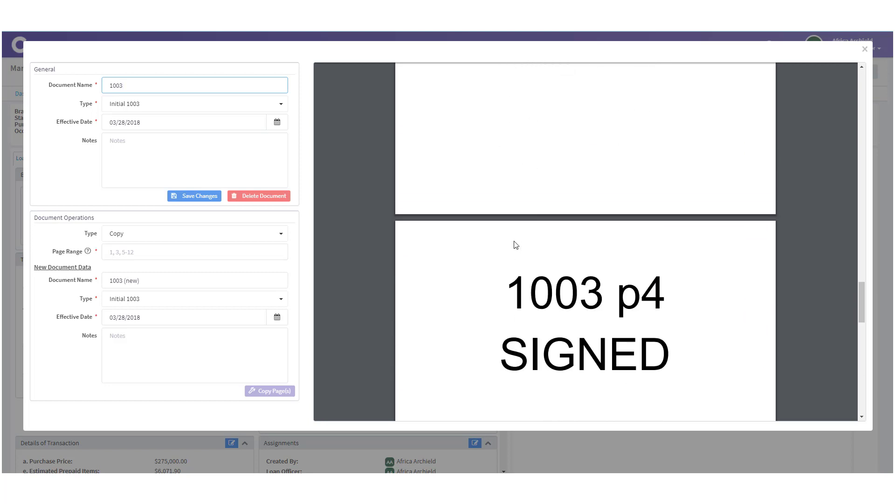
{"action": "scroll", "coordinate": [515, 244], "scroll_direction": "up", "scroll_amount": 5}
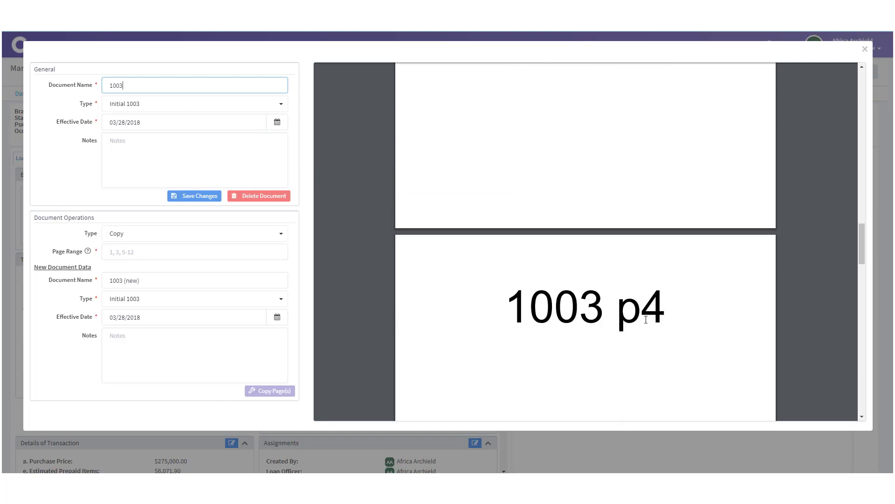
{"action": "scroll", "coordinate": [646, 320], "scroll_direction": "down", "scroll_amount": 5}
{"action": "scroll", "coordinate": [637, 321], "scroll_direction": "up", "scroll_amount": 5}
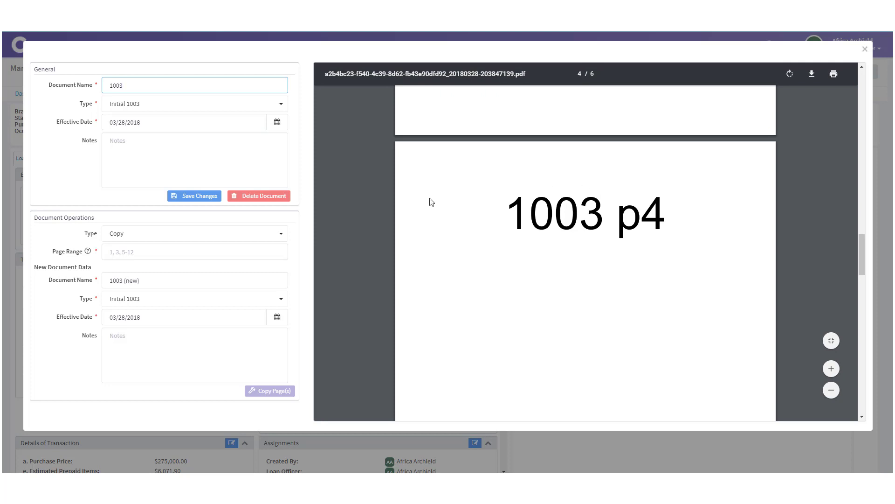
- Delete page 4 from the 1003 document
{"action": "left_click", "coordinate": [195, 239]}
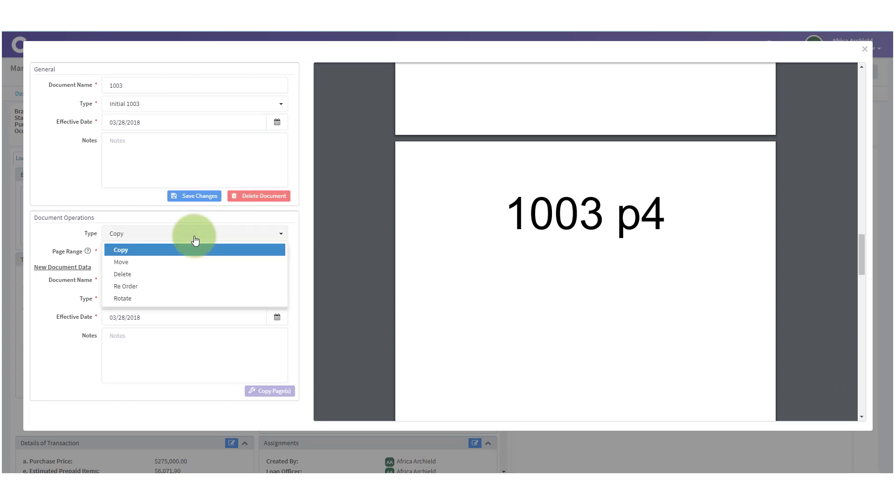
{"action": "left_click", "coordinate": [186, 275]}
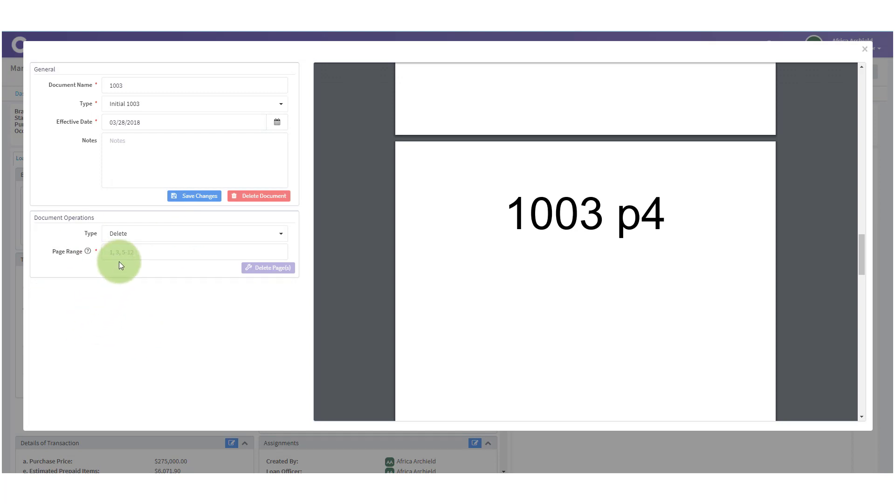
{"action": "left_click", "coordinate": [125, 256]}
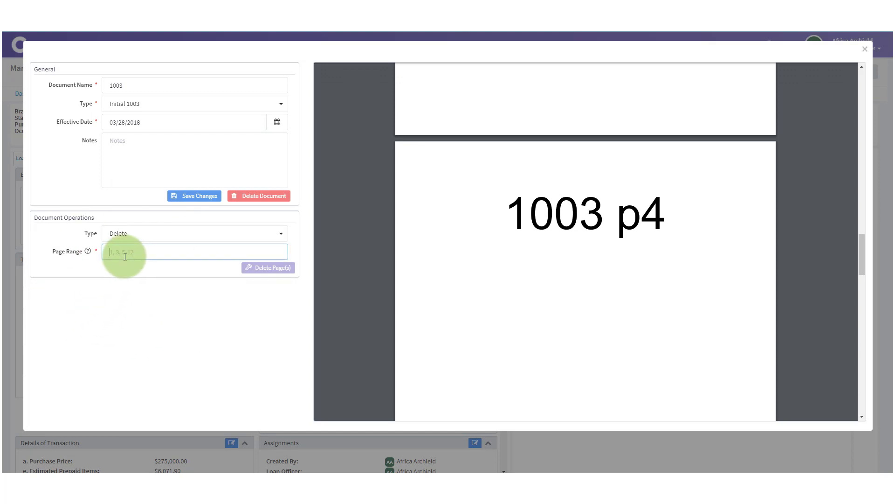
{"action": "type", "text": "4"}
{"action": "left_click", "coordinate": [270, 269]}
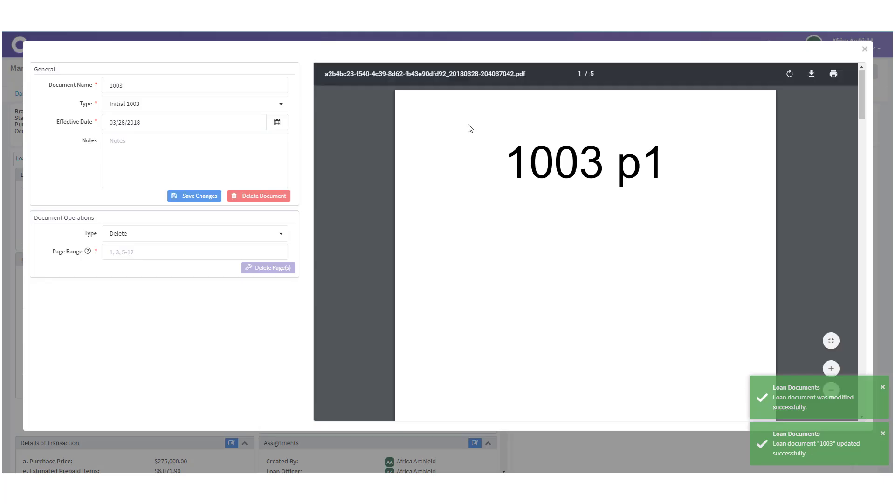
- Look through the updated 1003 preview to check its remaining pages and their order
{"action": "scroll", "coordinate": [470, 128], "scroll_direction": "down", "scroll_amount": 8}
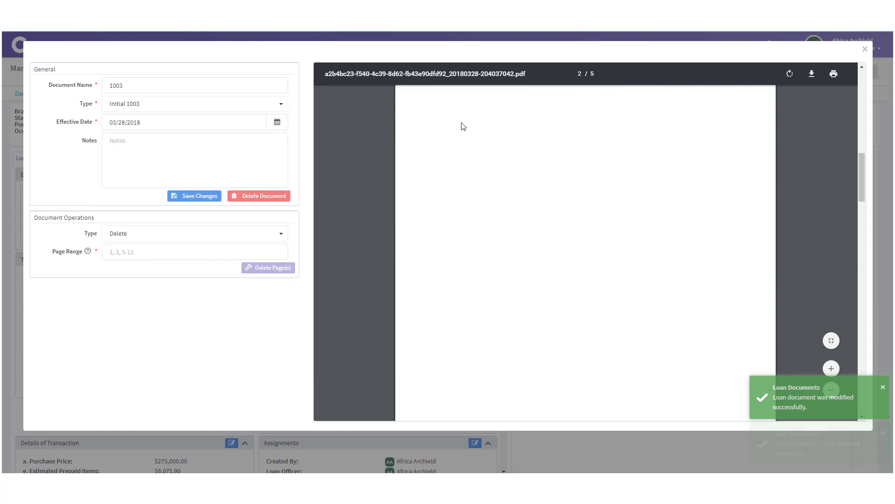
{"action": "scroll", "coordinate": [463, 127], "scroll_direction": "down", "scroll_amount": 10}
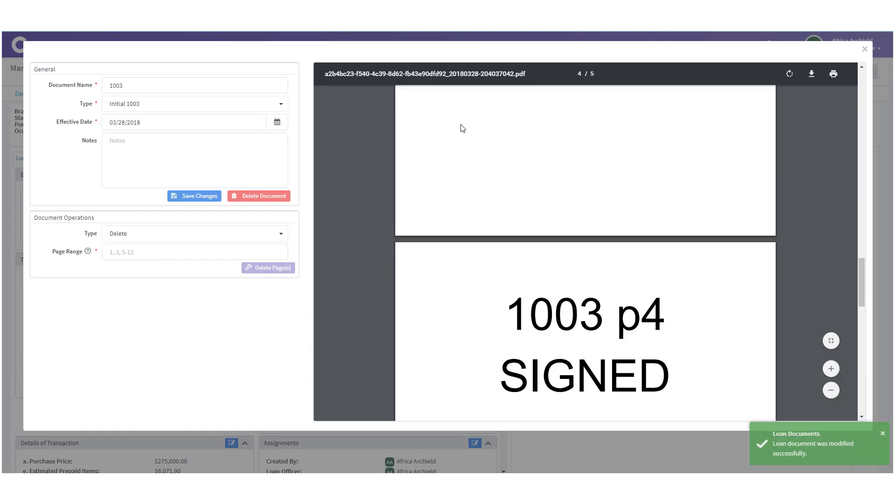
{"action": "scroll", "coordinate": [463, 128], "scroll_direction": "down", "scroll_amount": 5}
{"action": "scroll", "coordinate": [462, 128], "scroll_direction": "down", "scroll_amount": 8}
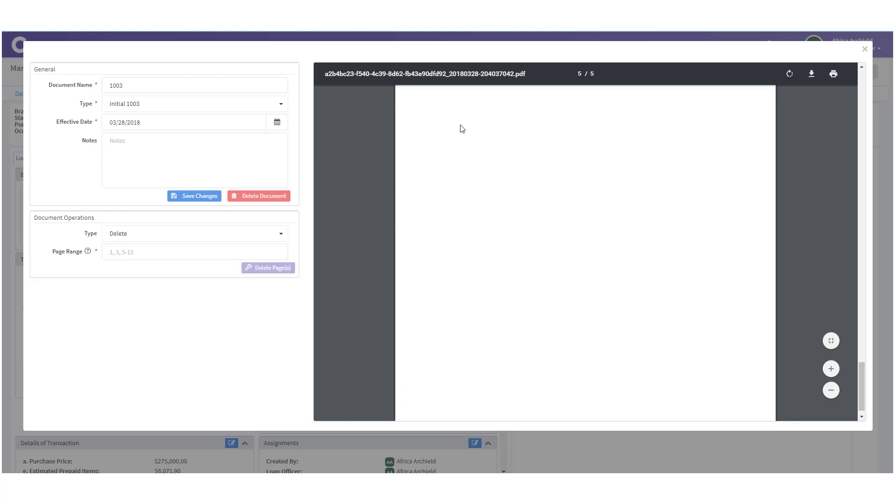
{"action": "scroll", "coordinate": [460, 131], "scroll_direction": "up", "scroll_amount": 10}
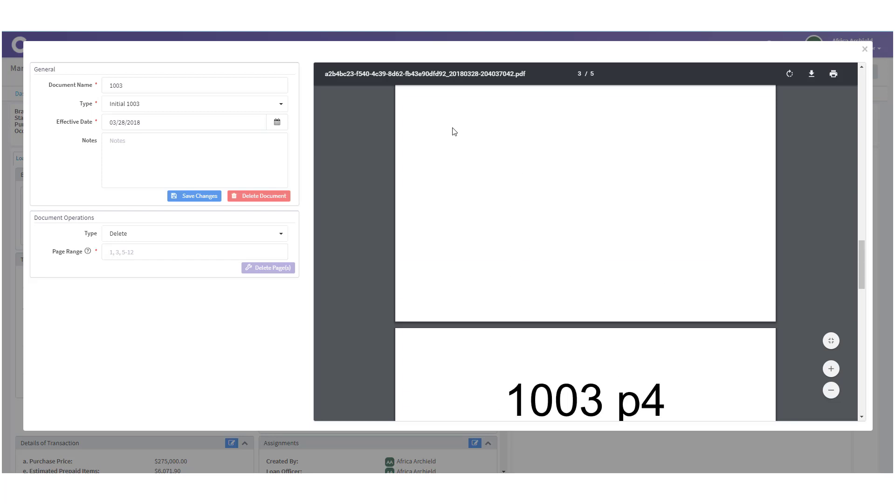
{"action": "scroll", "coordinate": [454, 132], "scroll_direction": "up", "scroll_amount": 12}
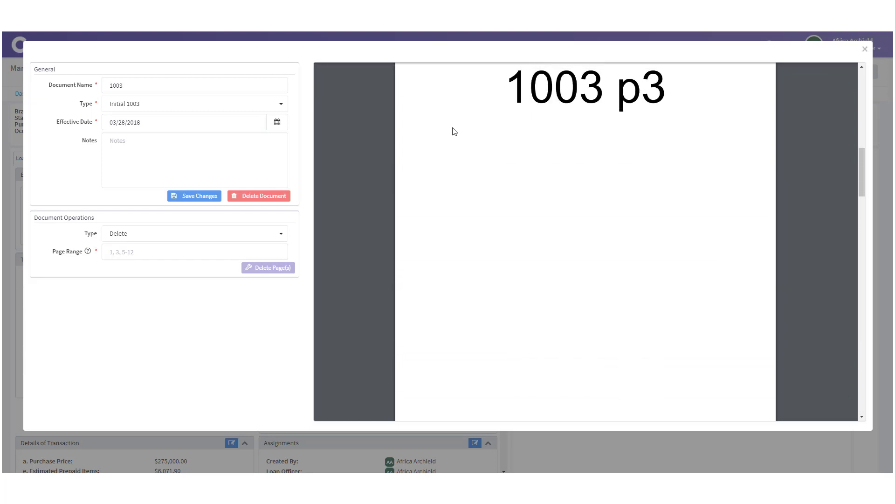
{"action": "scroll", "coordinate": [454, 131], "scroll_direction": "up", "scroll_amount": 10}
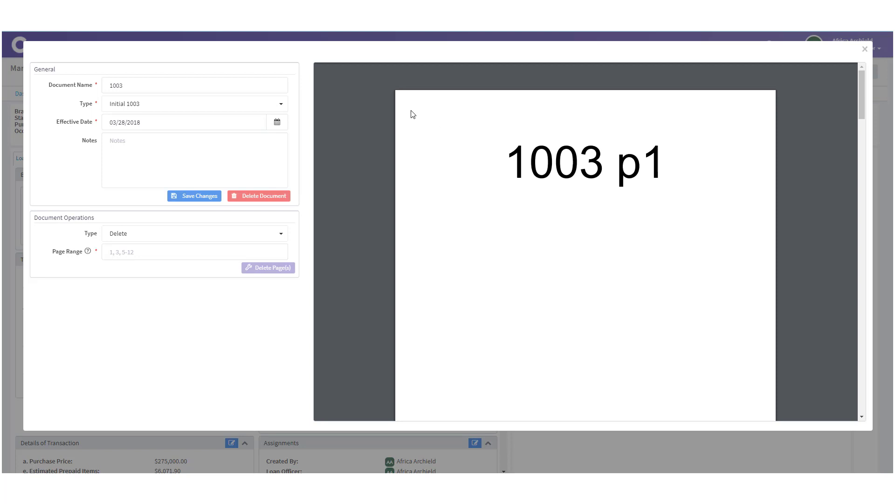
- Reorder the pages of the 1003 document into the sequence 1,3,2,4,5
{"action": "left_click", "coordinate": [141, 238]}
{"action": "left_click", "coordinate": [145, 285]}
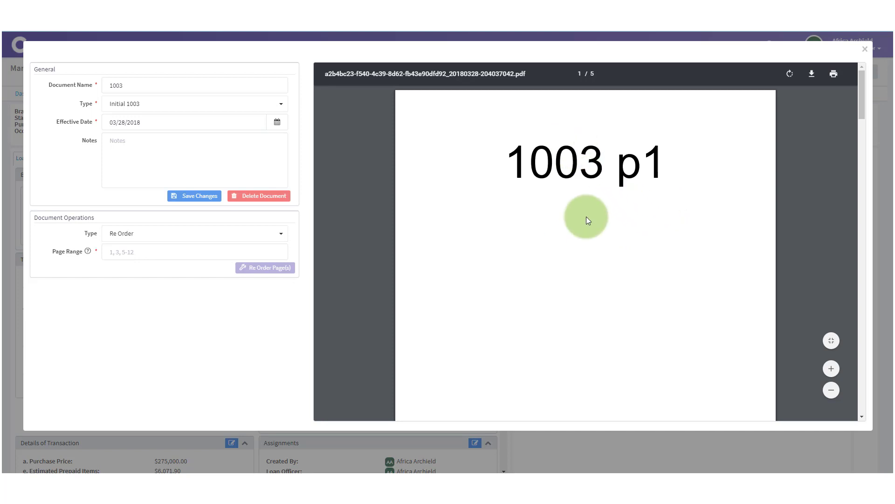
{"action": "scroll", "coordinate": [604, 257], "scroll_direction": "down", "scroll_amount": 1}
{"action": "scroll", "coordinate": [610, 259], "scroll_direction": "down", "scroll_amount": 10}
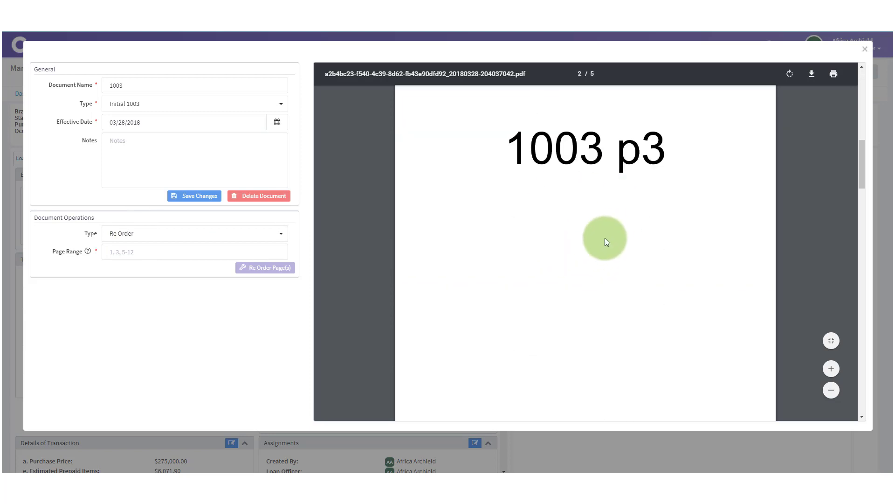
{"action": "left_click", "coordinate": [157, 252]}
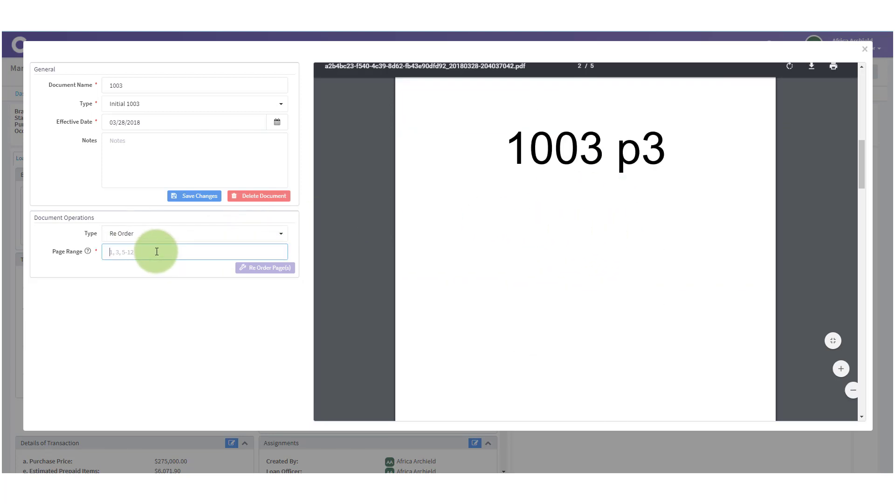
{"action": "type", "text": "1,3,2"}
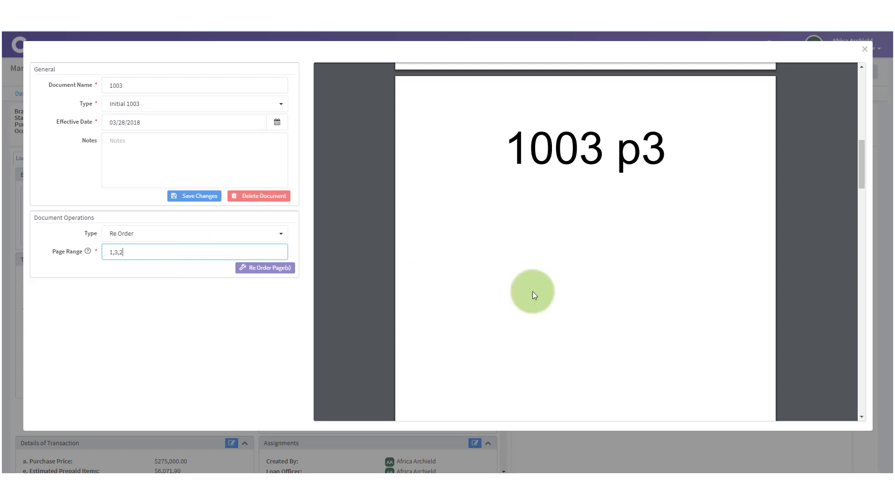
{"action": "scroll", "coordinate": [533, 293], "scroll_direction": "down", "scroll_amount": 8}
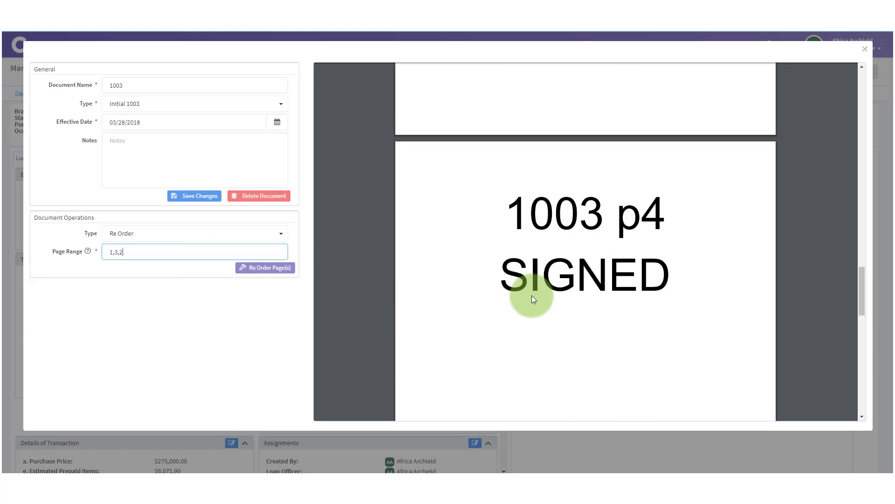
{"action": "type", "text": ",3,2,4,5"}
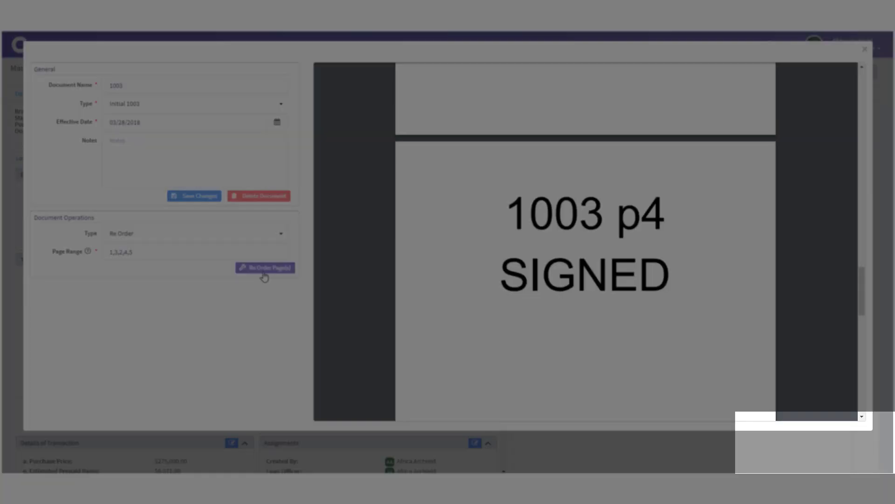
{"action": "left_click", "coordinate": [264, 268]}
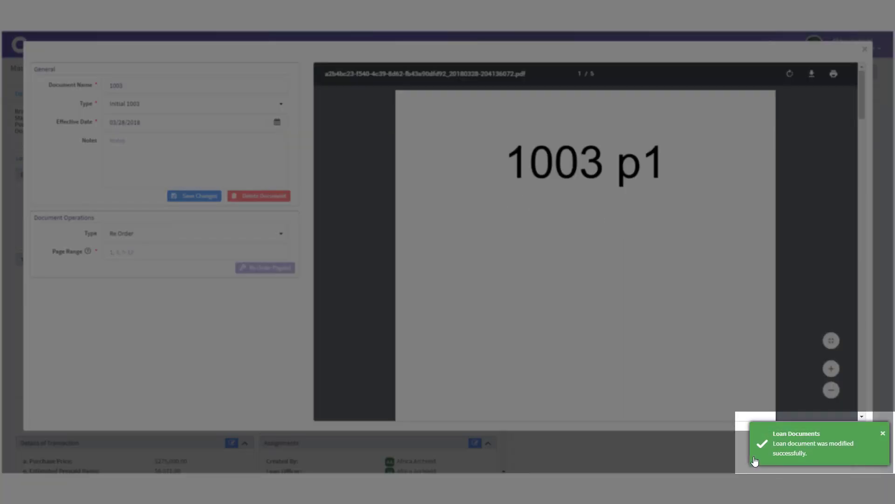
- Look through the reordered 1003 preview to check its page sequence, and close the document
{"action": "scroll", "coordinate": [590, 182], "scroll_direction": "down", "scroll_amount": 10}
{"action": "scroll", "coordinate": [590, 182], "scroll_direction": "down", "scroll_amount": 10}
{"action": "scroll", "coordinate": [587, 195], "scroll_direction": "down", "scroll_amount": 10}
{"action": "scroll", "coordinate": [588, 199], "scroll_direction": "down", "scroll_amount": 15}
{"action": "scroll", "coordinate": [585, 197], "scroll_direction": "up", "scroll_amount": 5}
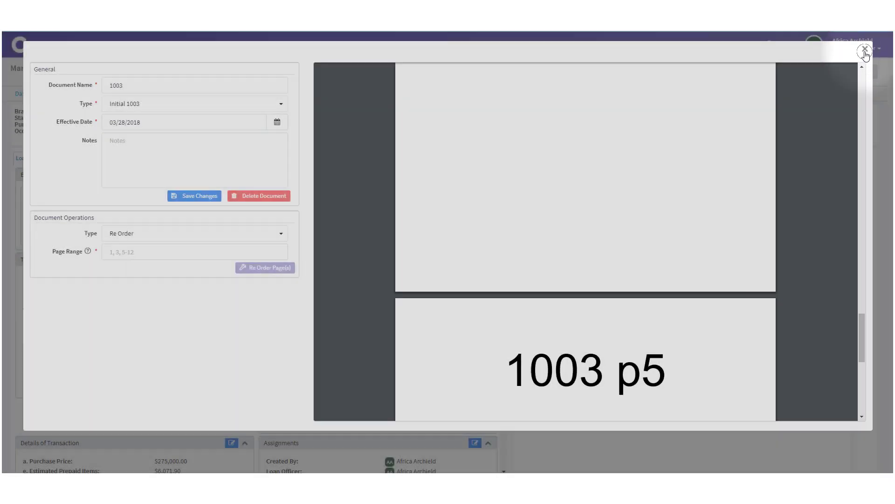
{"action": "left_click", "coordinate": [864, 51]}
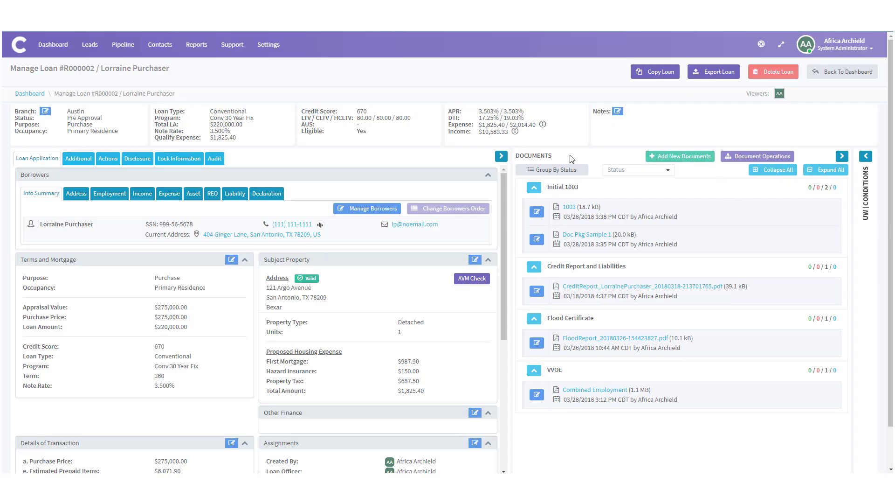
- Open Doc Pkg Sample 1 for management and look through its pages to locate the ITP page
{"action": "left_click", "coordinate": [544, 194]}
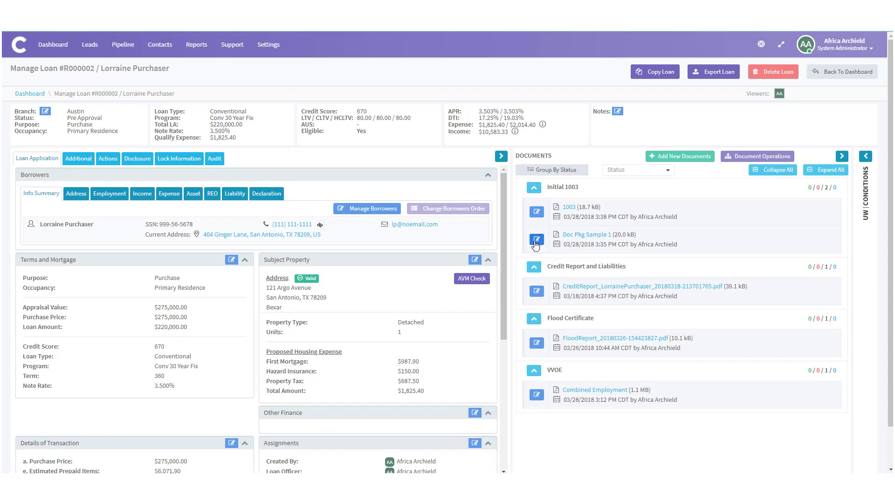
{"action": "left_click", "coordinate": [535, 240]}
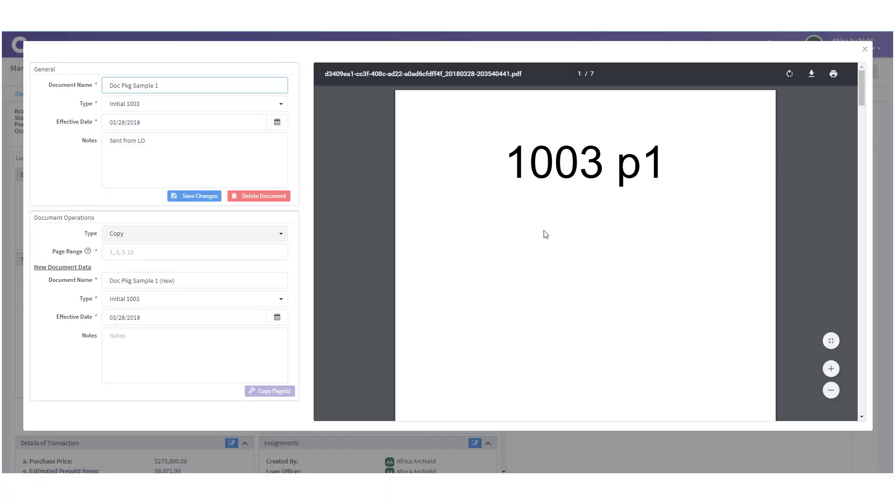
{"action": "scroll", "coordinate": [607, 254], "scroll_direction": "down", "scroll_amount": 20}
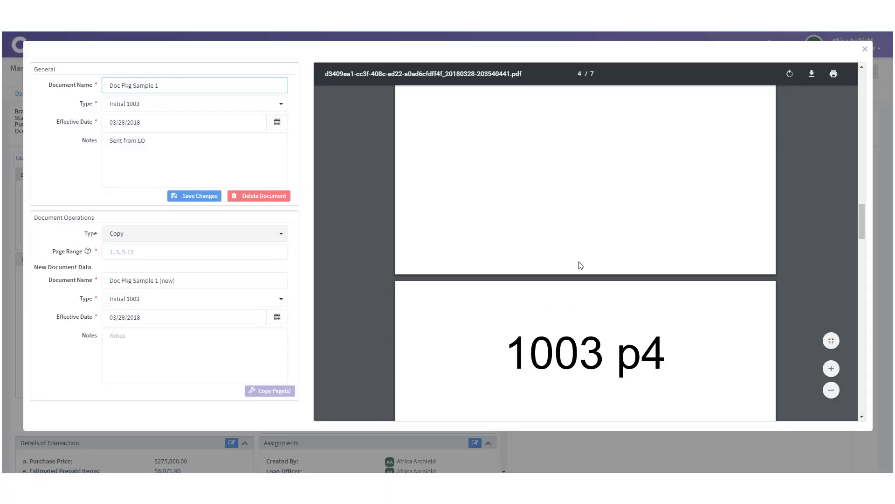
{"action": "scroll", "coordinate": [578, 270], "scroll_direction": "down", "scroll_amount": 20}
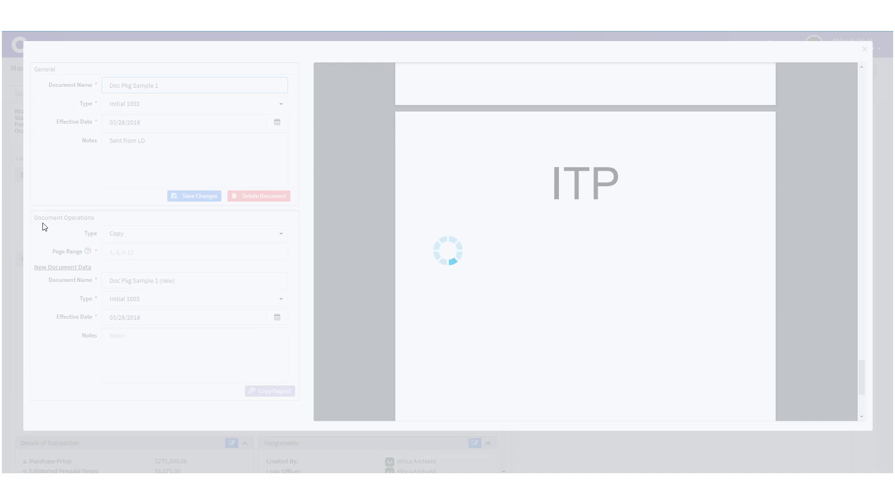
- Move page 7 of Doc Pkg Sample 1 into a new document named ITP with the type Initial Disclosures
{"action": "left_click", "coordinate": [42, 224]}
{"action": "left_click", "coordinate": [137, 234]}
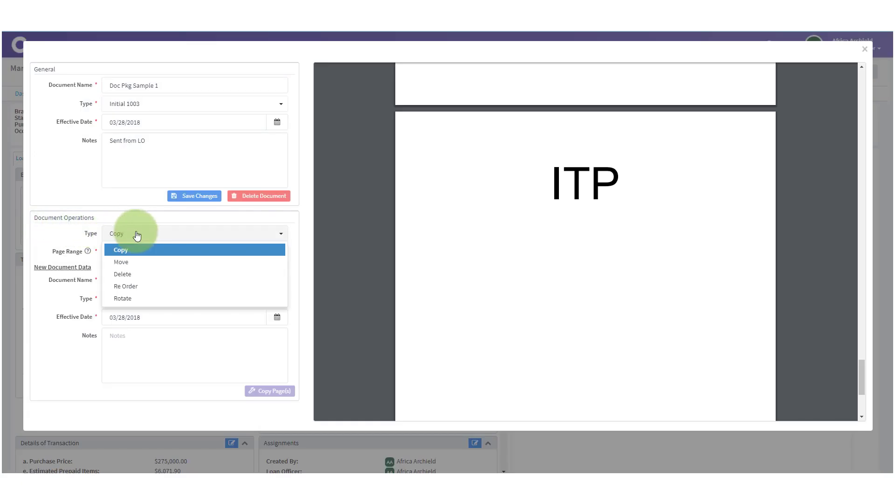
{"action": "left_click", "coordinate": [134, 263]}
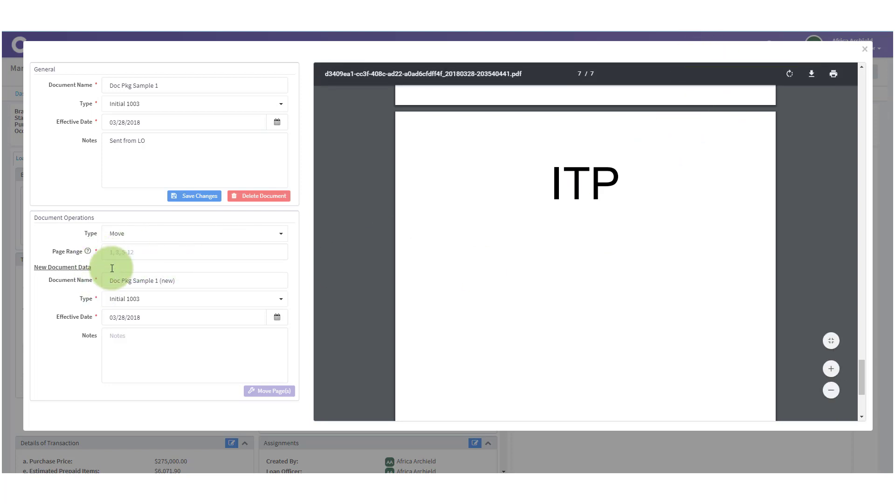
{"action": "left_click", "coordinate": [124, 250]}
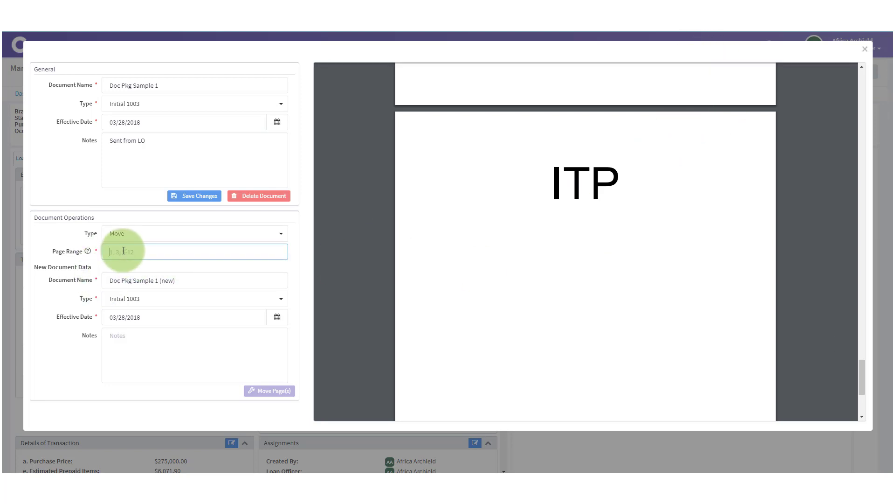
{"action": "type", "text": "7"}
{"action": "left_click", "coordinate": [202, 281]}
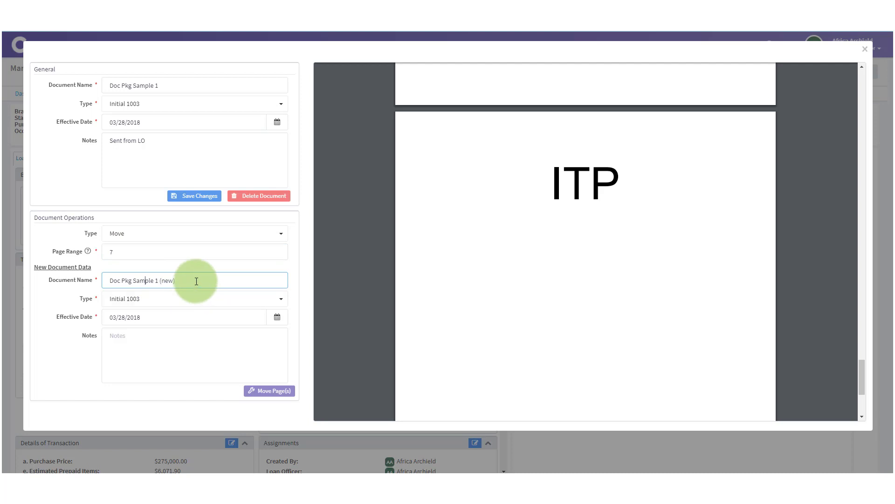
{"action": "left_click_drag", "start_coordinate": [201, 281], "coordinate": [100, 286]}
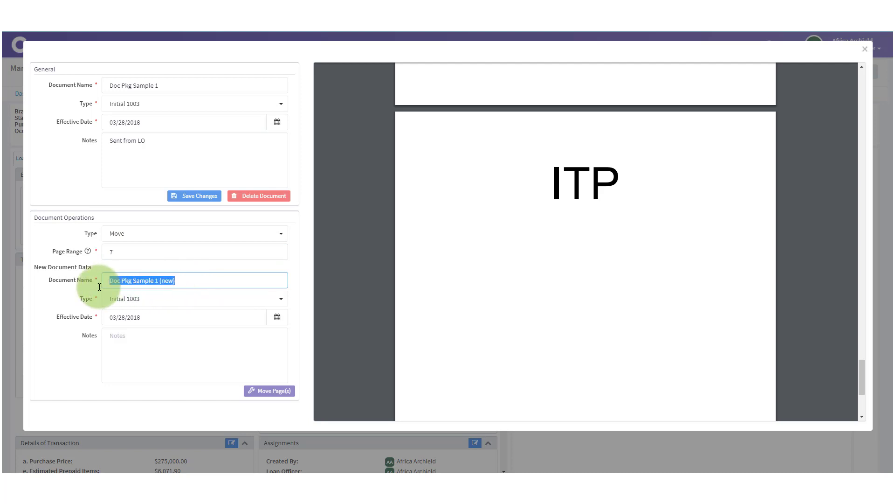
{"action": "type", "text": "ITP"}
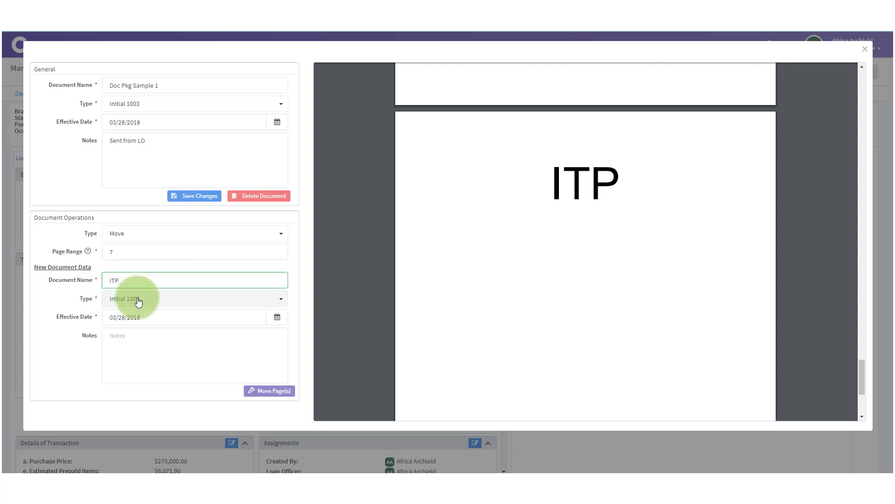
{"action": "left_click", "coordinate": [138, 300]}
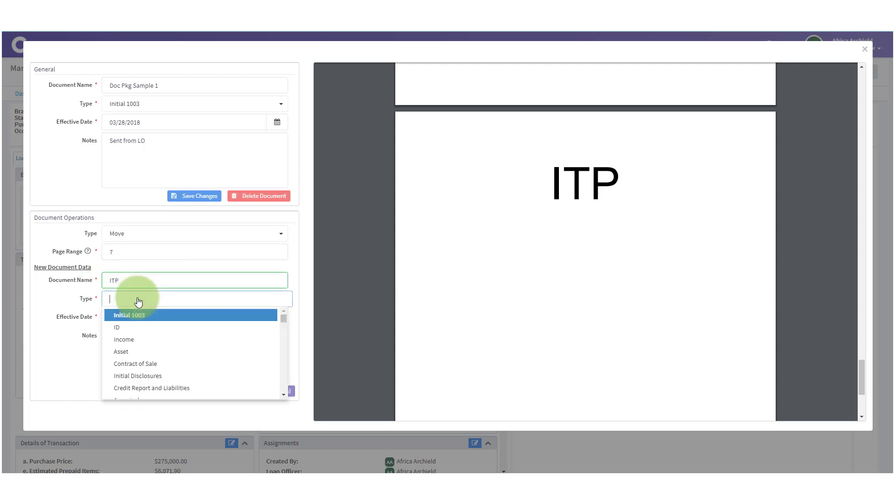
{"action": "left_click", "coordinate": [201, 378]}
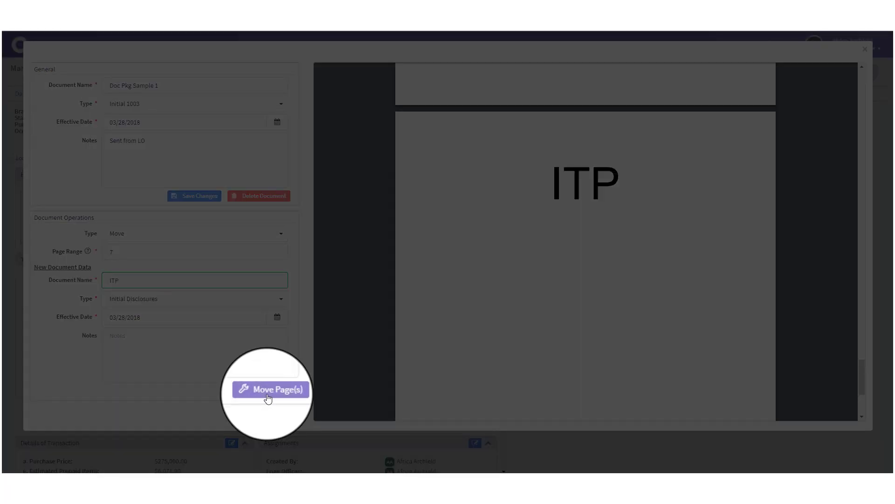
{"action": "left_click", "coordinate": [270, 392]}
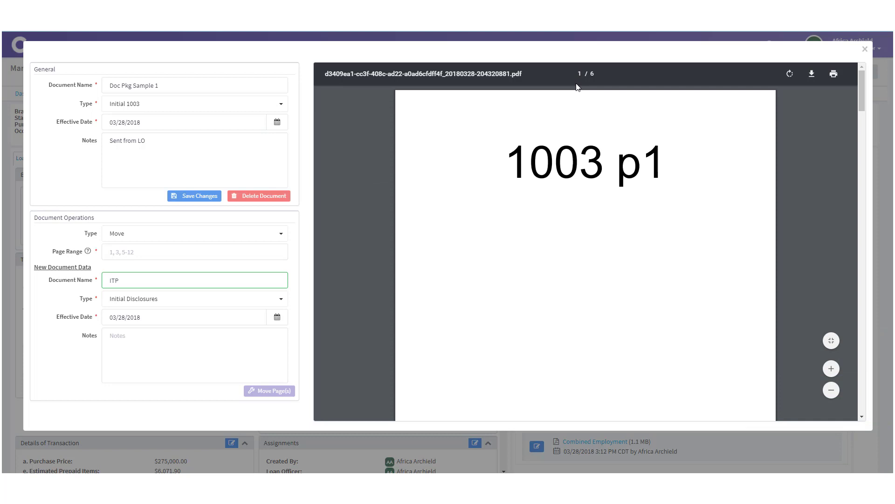
- Check the remaining pages of Doc Pkg Sample 1 in the preview and close the document
{"action": "scroll", "coordinate": [508, 191], "scroll_direction": "down", "scroll_amount": 20}
{"action": "scroll", "coordinate": [501, 198], "scroll_direction": "down", "scroll_amount": 20}
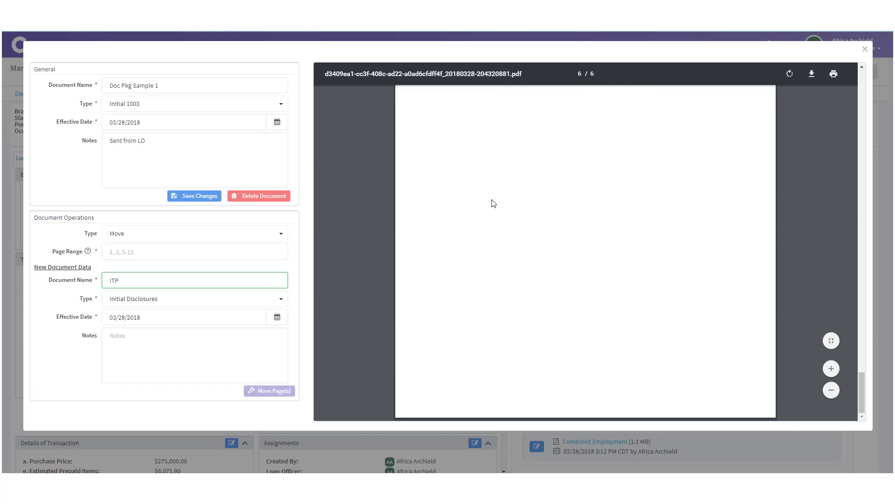
{"action": "scroll", "coordinate": [493, 203], "scroll_direction": "up", "scroll_amount": 5}
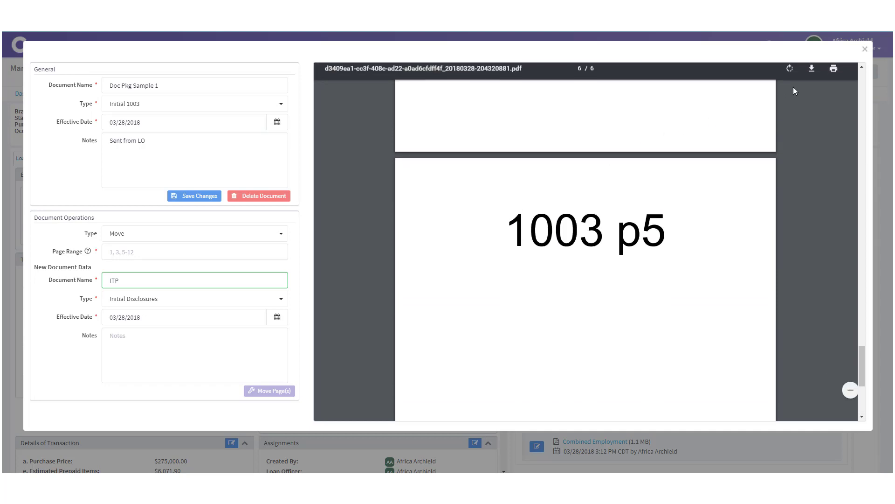
{"action": "left_click", "coordinate": [866, 54]}
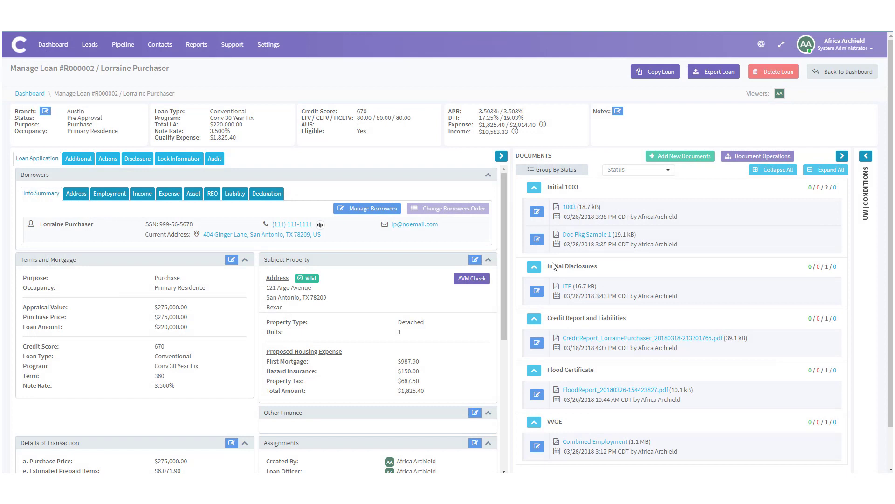
- Open the ITP document's PDF under Initial Disclosures to check its content, and close it
{"action": "left_click", "coordinate": [545, 274]}
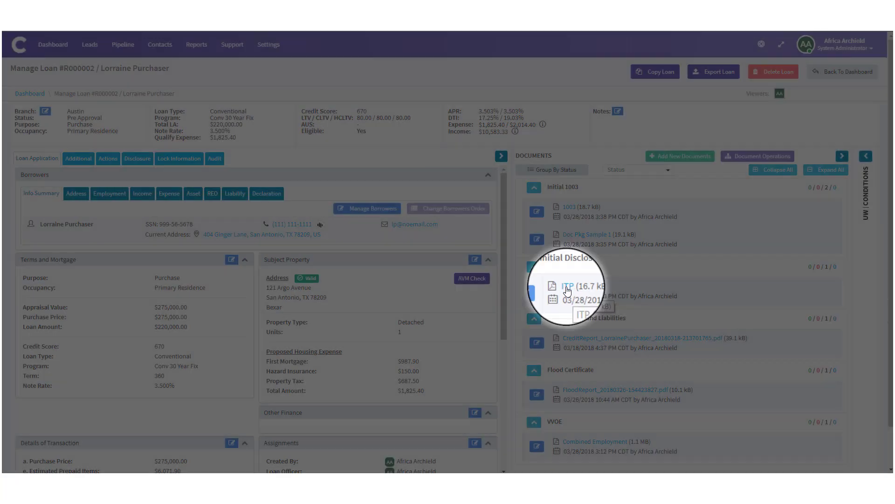
{"action": "left_click", "coordinate": [568, 290]}
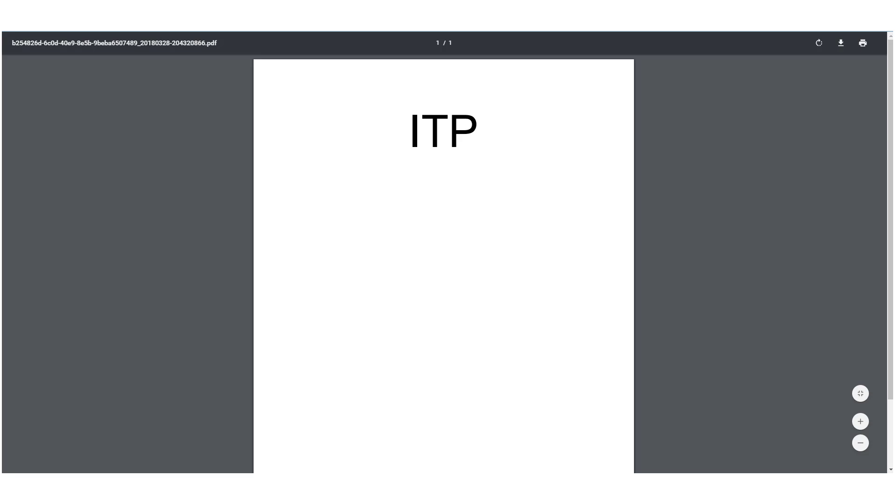
{"action": "key", "text": "ctrl+w"}
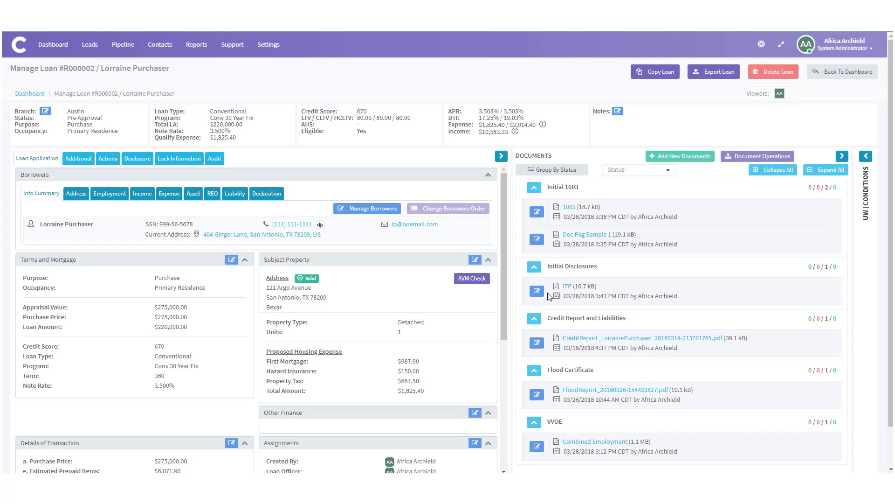
- Open the 1003 document for management, review all its pages through 1003 p5, and close it
{"action": "left_click", "coordinate": [537, 211]}
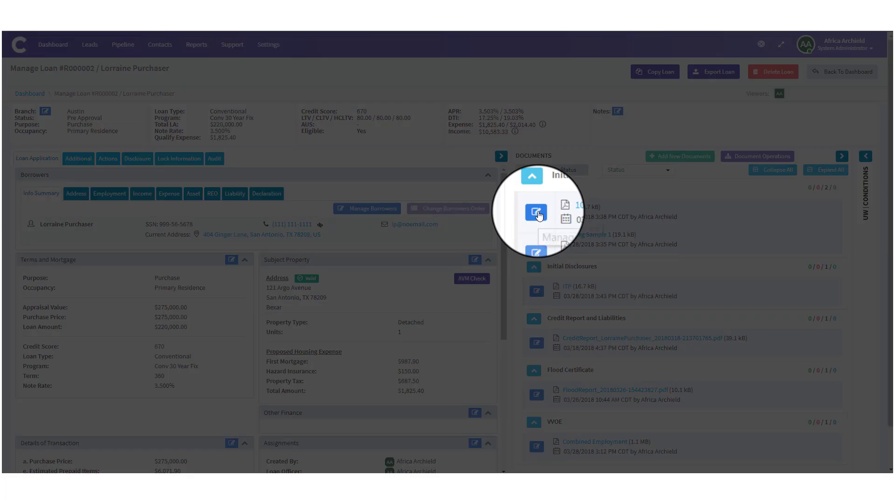
{"action": "scroll", "coordinate": [604, 210], "scroll_direction": "down", "scroll_amount": 5}
{"action": "scroll", "coordinate": [605, 209], "scroll_direction": "down", "scroll_amount": 15}
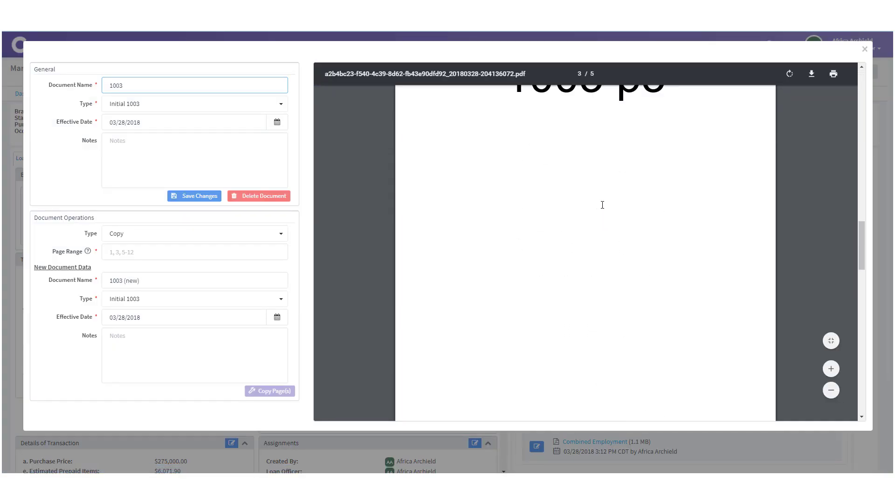
{"action": "scroll", "coordinate": [605, 210], "scroll_direction": "down", "scroll_amount": 7}
{"action": "scroll", "coordinate": [596, 208], "scroll_direction": "down", "scroll_amount": 8}
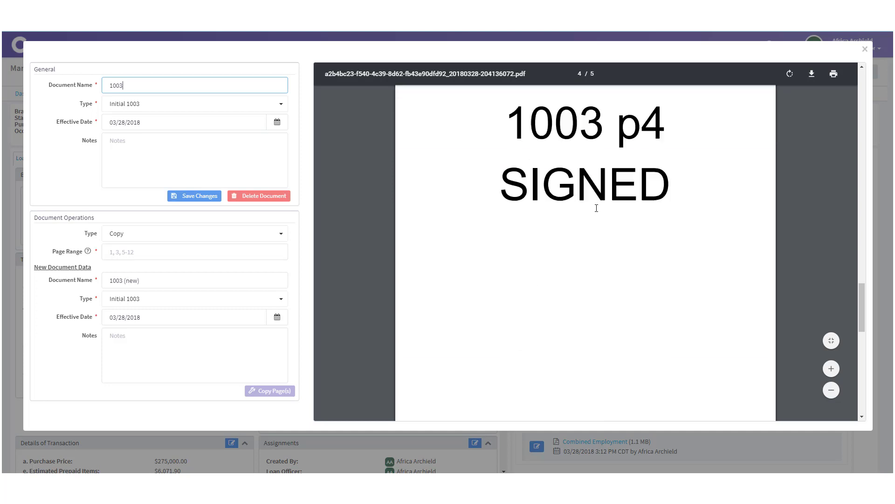
{"action": "scroll", "coordinate": [596, 208], "scroll_direction": "down", "scroll_amount": 5}
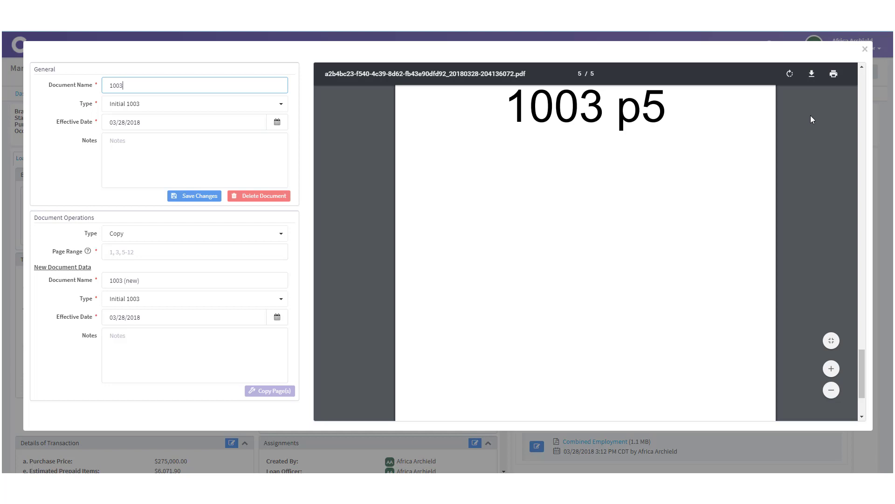
{"action": "left_click", "coordinate": [861, 52]}
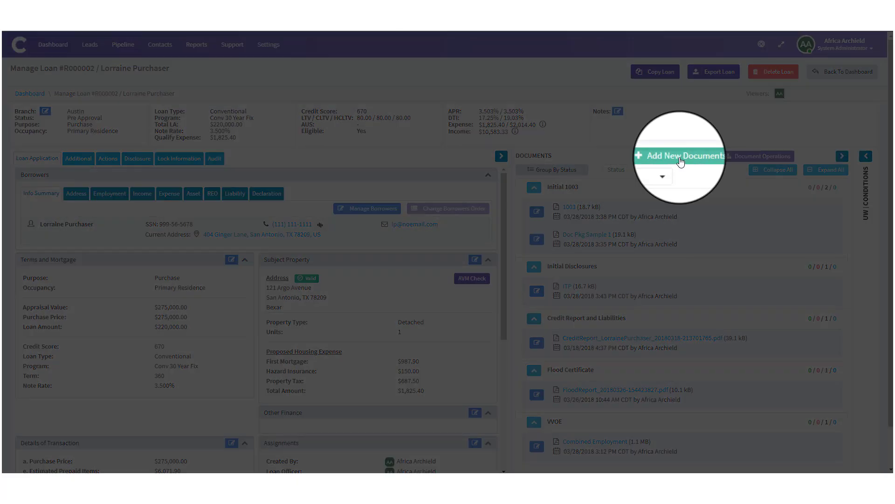
- Upload Doc Pkg Sample 2 to the loan as Initial 1003 with the note "Sent from LO", and check its PDF
{"action": "left_click", "coordinate": [680, 158]}
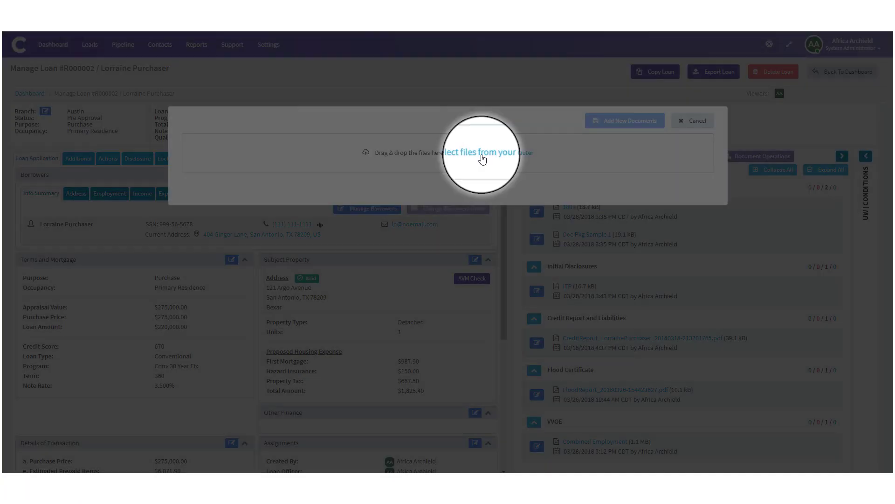
{"action": "left_click", "coordinate": [482, 155]}
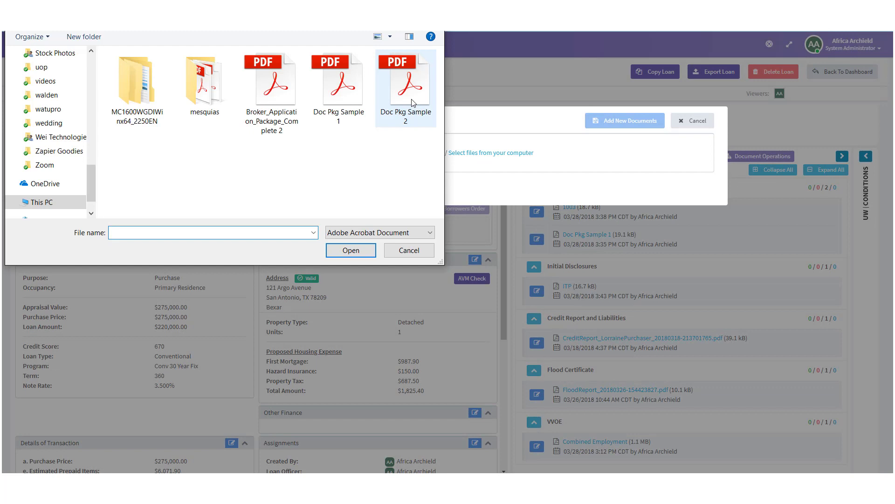
{"action": "left_click", "coordinate": [405, 92]}
{"action": "left_click", "coordinate": [351, 250]}
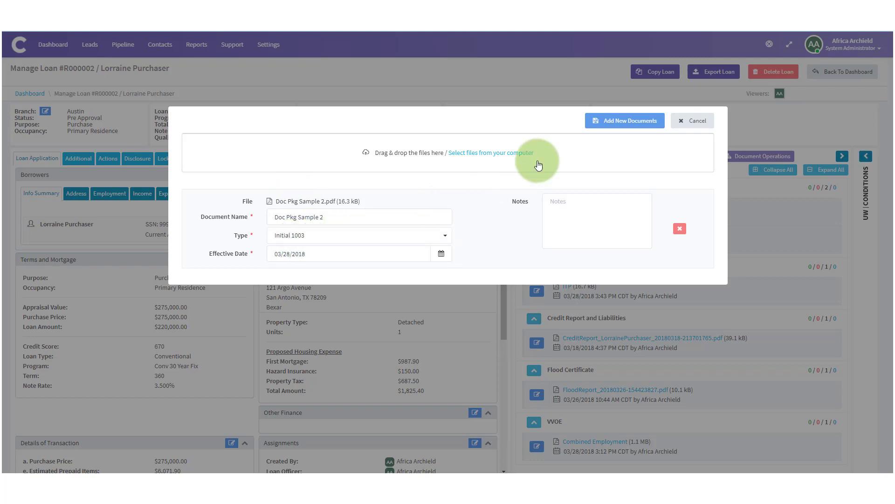
{"action": "left_click", "coordinate": [596, 210]}
{"action": "type", "text": "Sent from LO"}
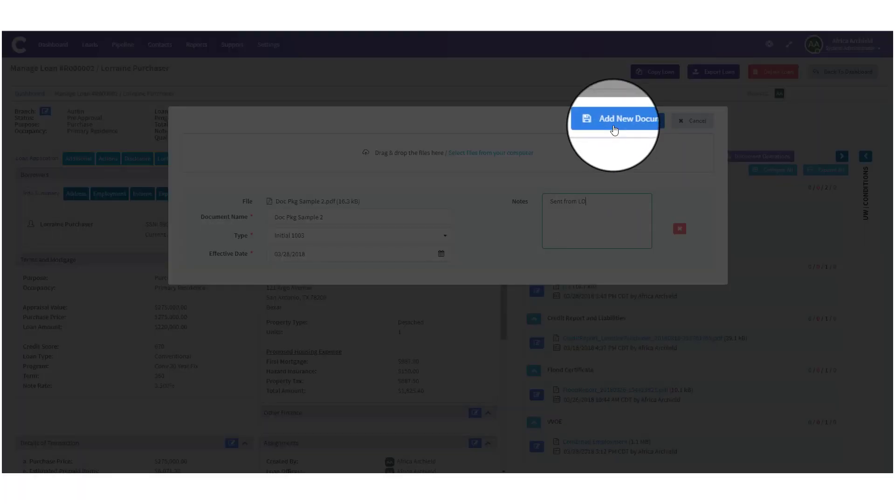
{"action": "left_click", "coordinate": [615, 130]}
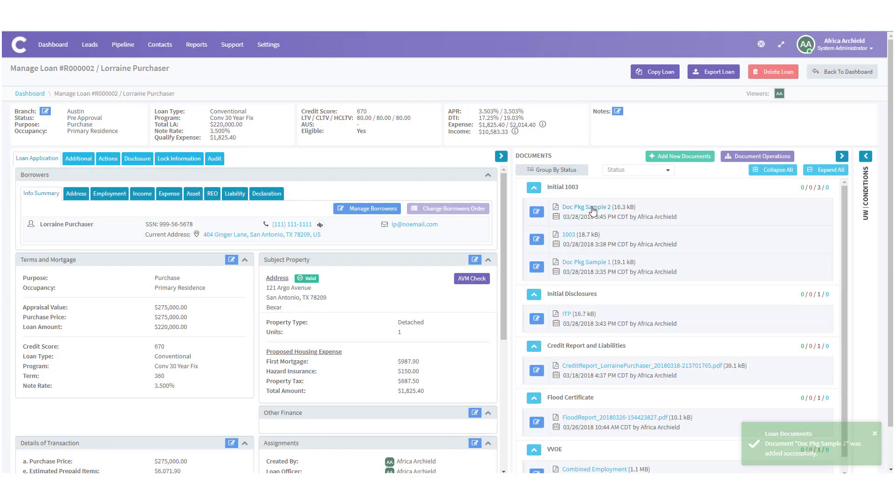
{"action": "left_click", "coordinate": [592, 208]}
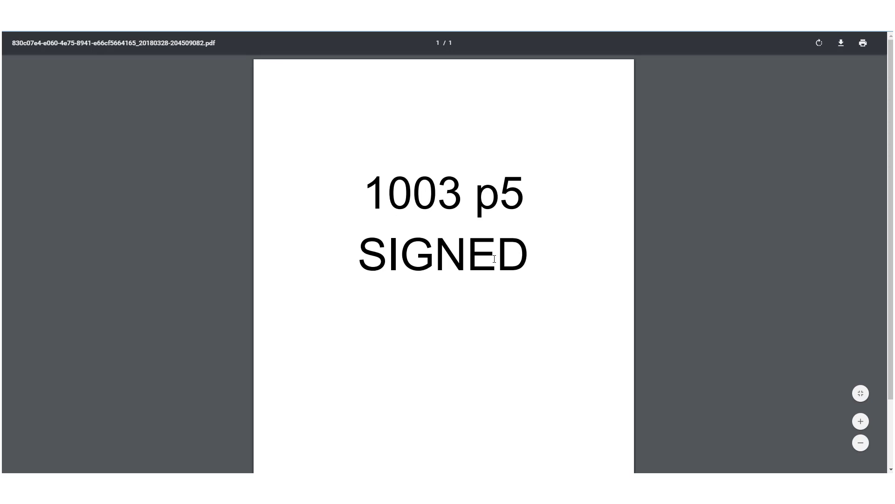
{"action": "key", "text": "ctrl+w"}
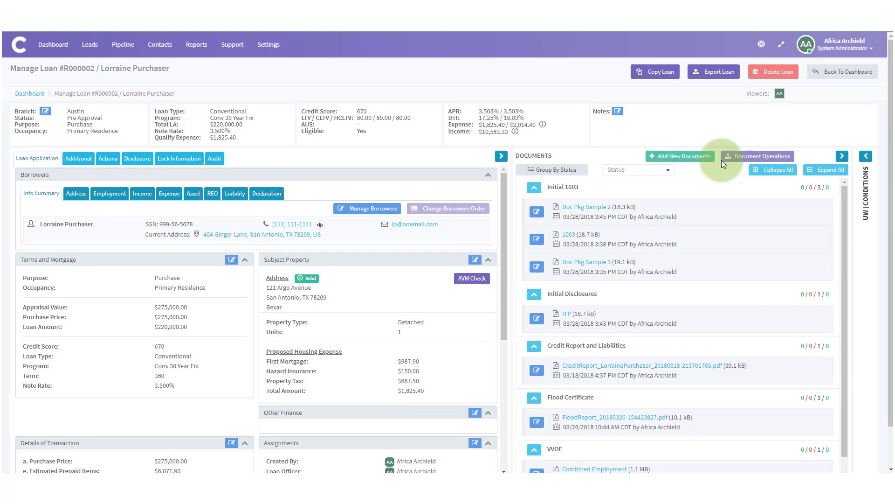
- Merge Doc Pkg Sample 2 and 1003 into a new document named Complete 1003 with the type Initial 1003
{"action": "left_click", "coordinate": [765, 161]}
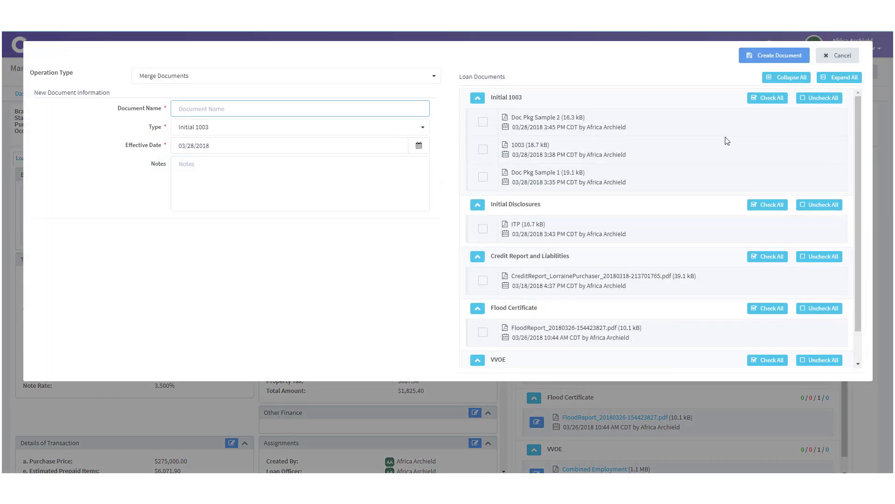
{"action": "left_click", "coordinate": [324, 81]}
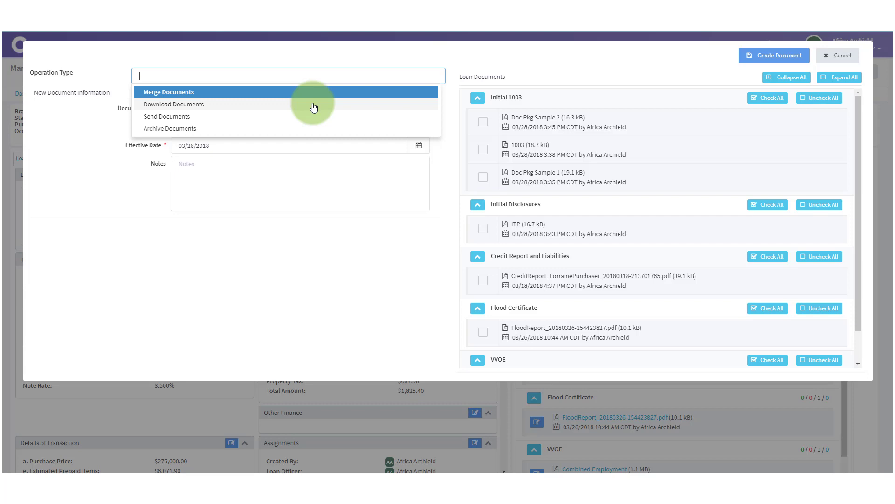
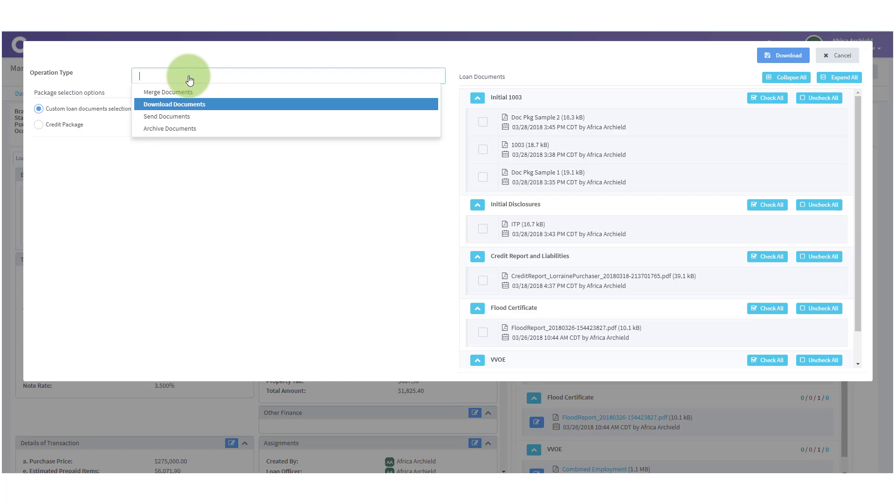
{"action": "left_click", "coordinate": [188, 92]}
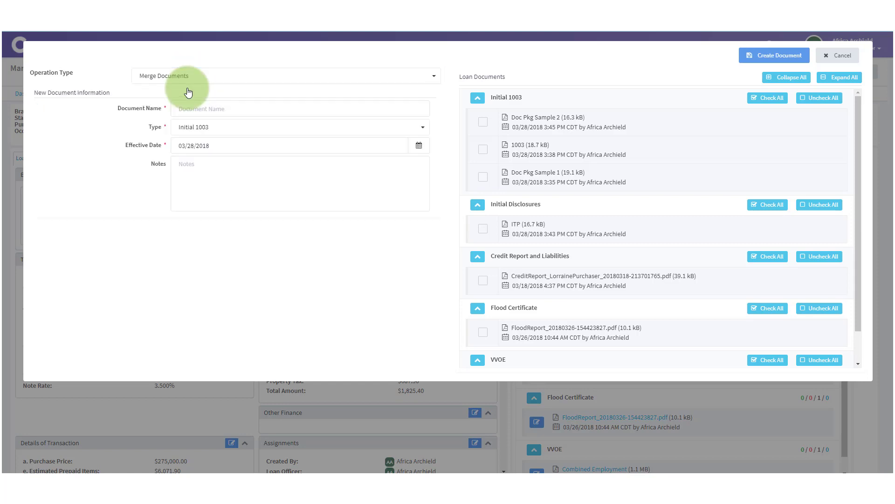
{"action": "left_click", "coordinate": [220, 108]}
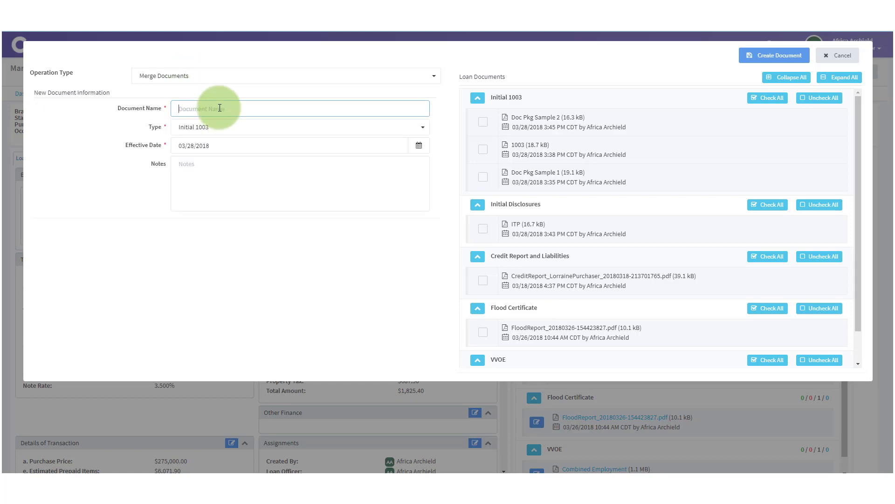
{"action": "type", "text": "Complete 1003"}
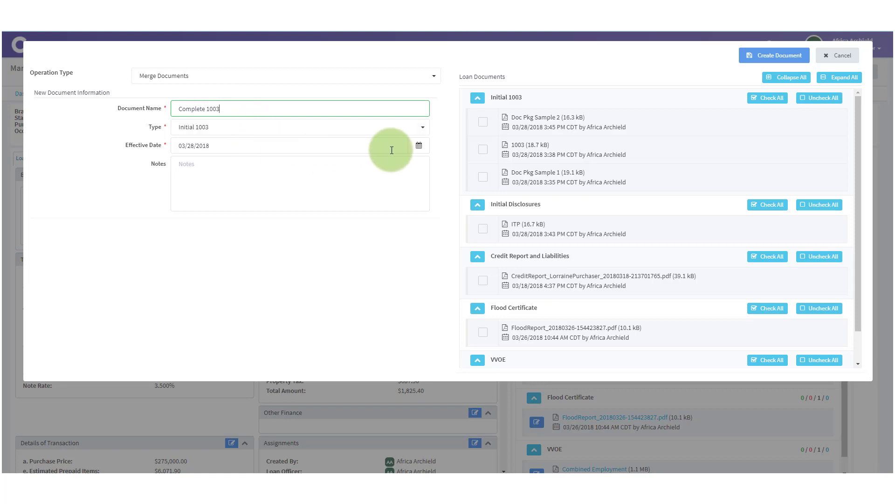
{"action": "left_click", "coordinate": [485, 124]}
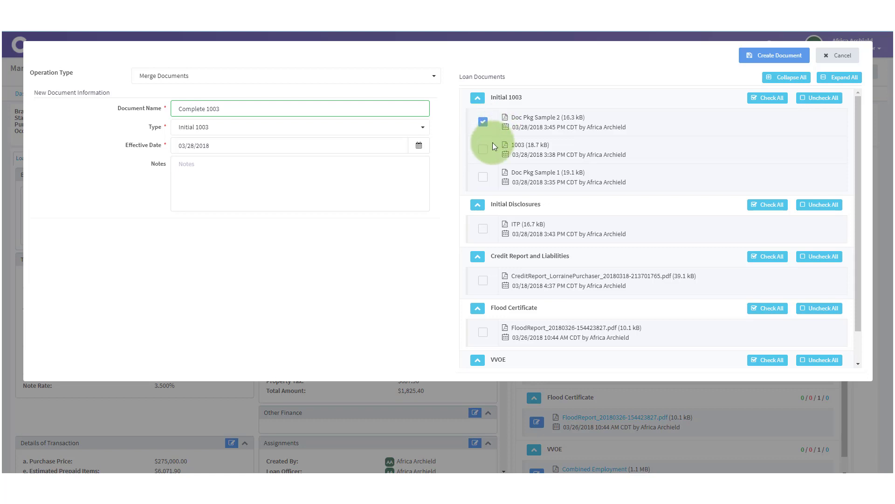
{"action": "left_click", "coordinate": [484, 153]}
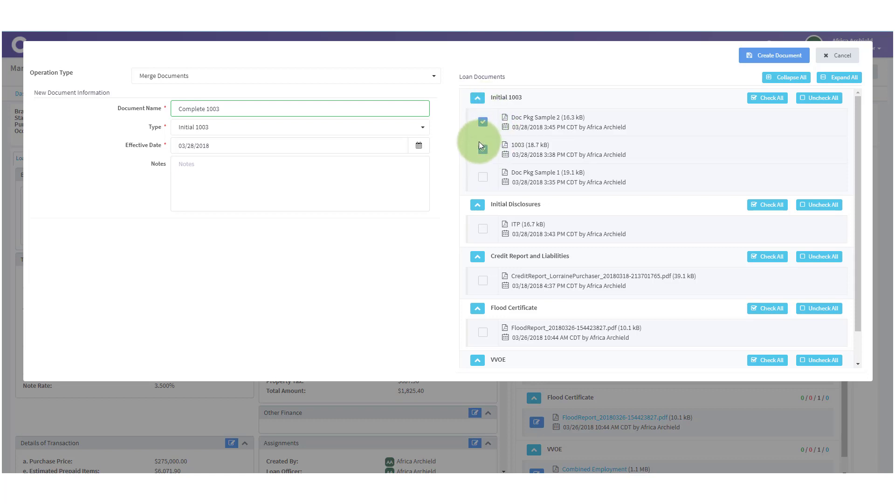
{"action": "left_click", "coordinate": [767, 58]}
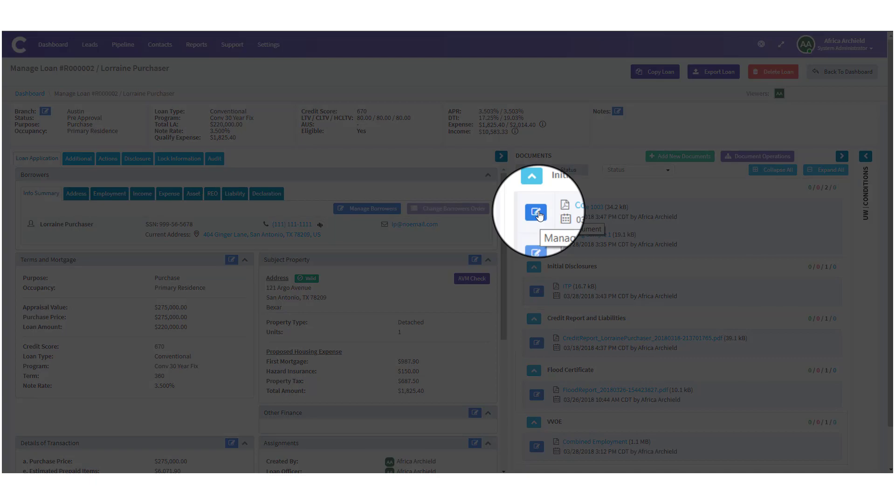
- Open the Complete 1003 document for management and review all its pages, comparing the unsigned and signed 1003 p5
{"action": "left_click", "coordinate": [538, 213]}
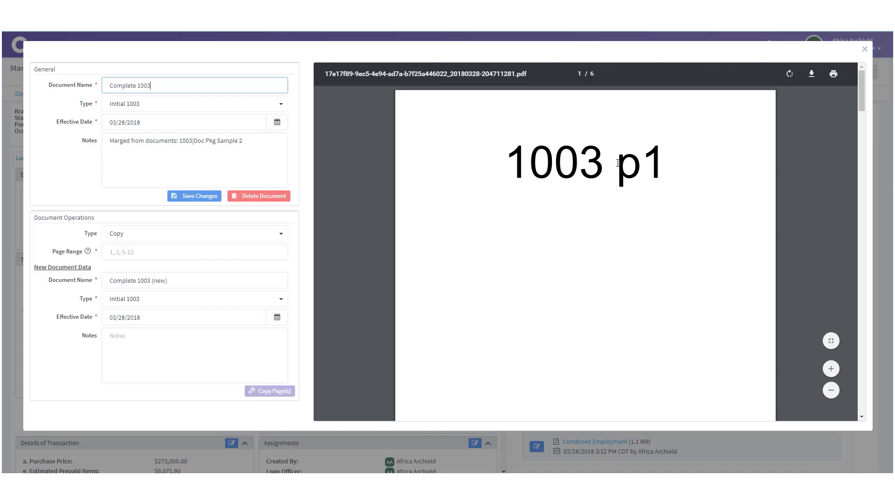
{"action": "scroll", "coordinate": [568, 158], "scroll_direction": "down", "scroll_amount": 10}
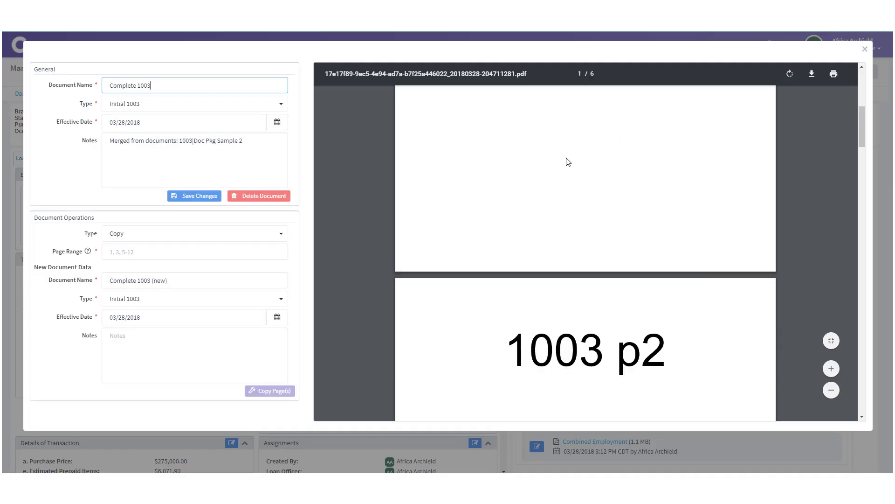
{"action": "scroll", "coordinate": [567, 165], "scroll_direction": "down", "scroll_amount": 15}
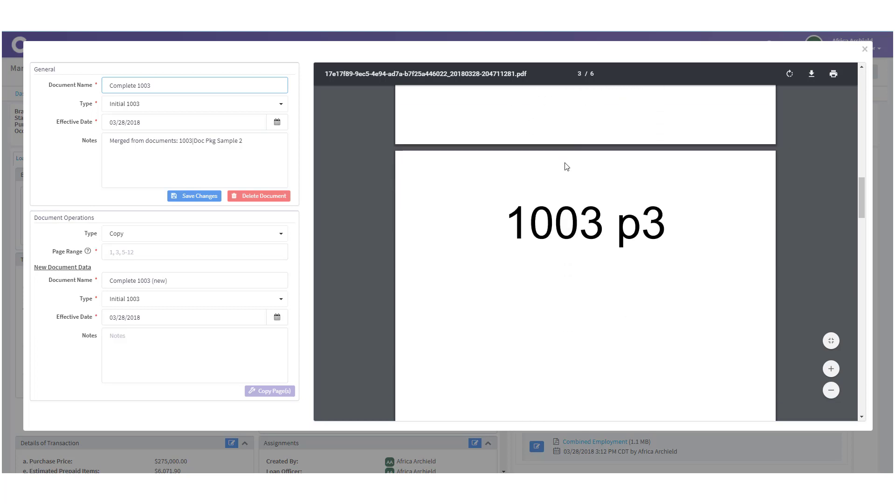
{"action": "scroll", "coordinate": [564, 168], "scroll_direction": "down", "scroll_amount": 8}
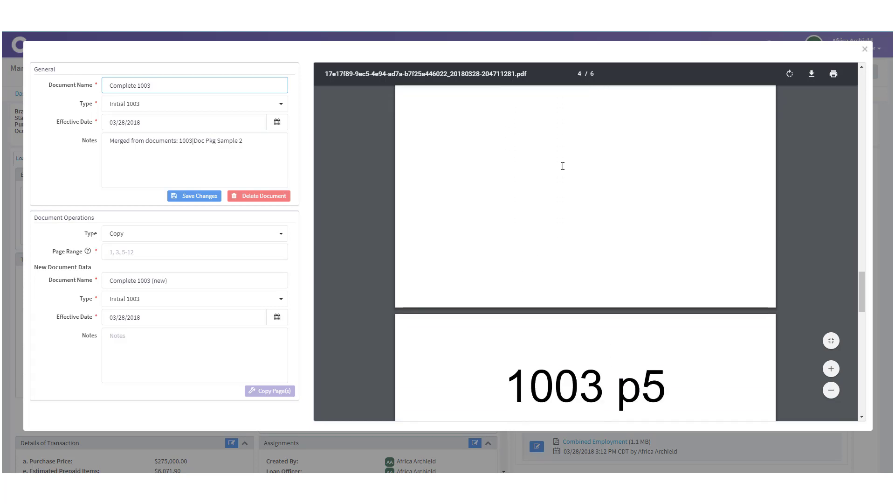
{"action": "scroll", "coordinate": [564, 171], "scroll_direction": "down", "scroll_amount": 10}
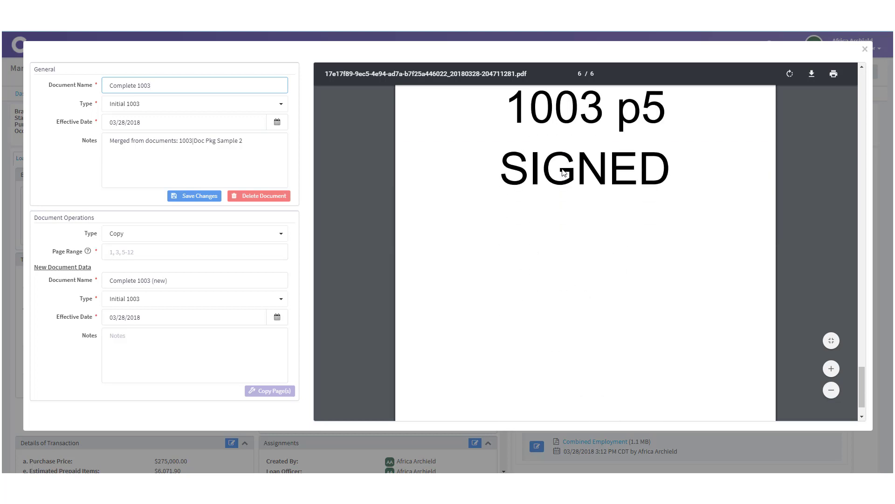
{"action": "scroll", "coordinate": [564, 173], "scroll_direction": "up", "scroll_amount": 10}
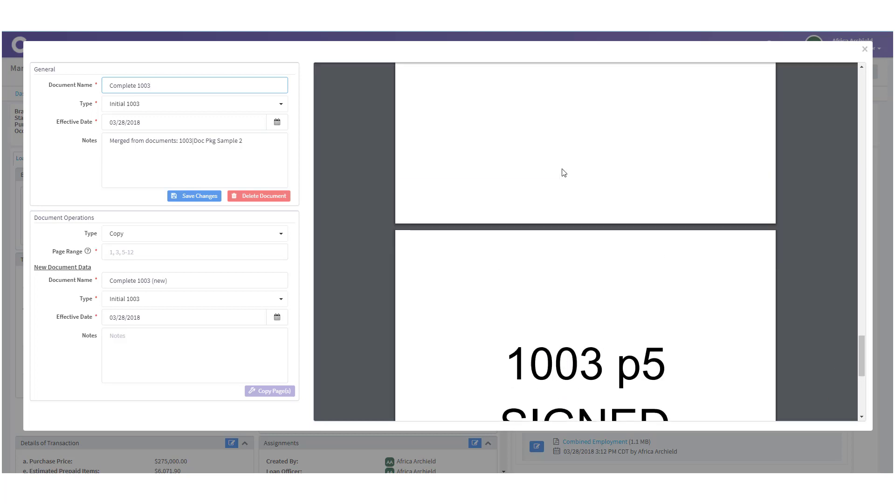
{"action": "scroll", "coordinate": [564, 173], "scroll_direction": "up", "scroll_amount": 1}
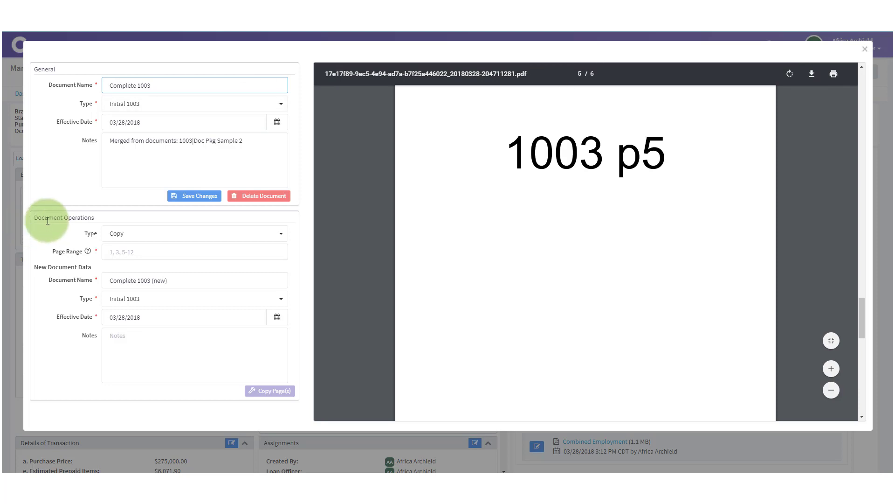
- Delete page 5, the unsigned 1003 p5, from Complete 1003 and check the remaining pages
{"action": "left_click", "coordinate": [131, 234]}
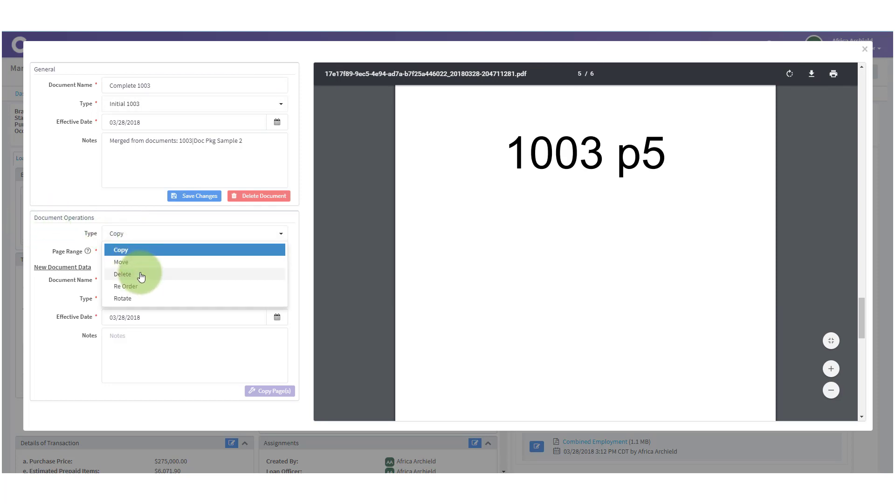
{"action": "left_click", "coordinate": [136, 274]}
{"action": "left_click", "coordinate": [136, 254]}
{"action": "type", "text": "5"}
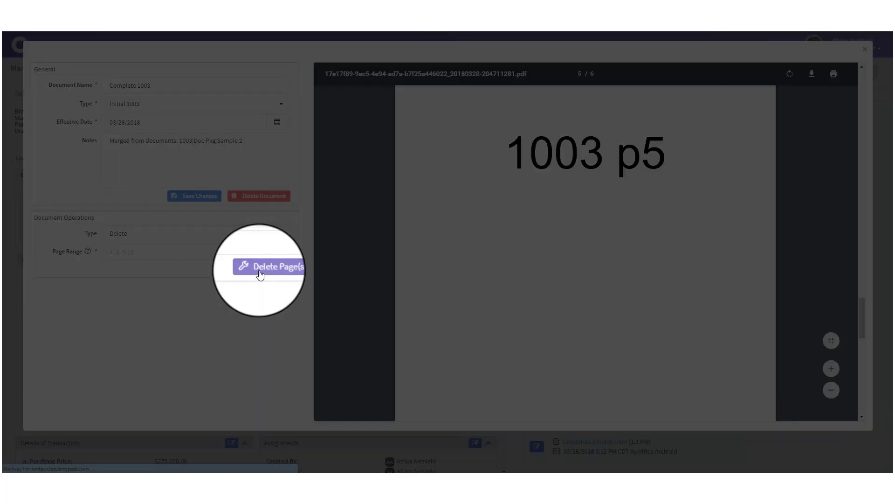
{"action": "left_click", "coordinate": [264, 270]}
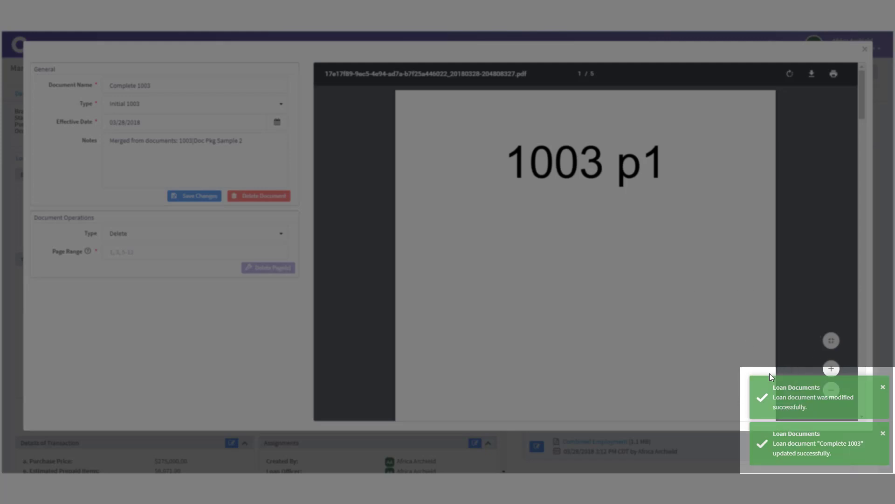
{"action": "scroll", "coordinate": [508, 171], "scroll_direction": "down", "scroll_amount": 3}
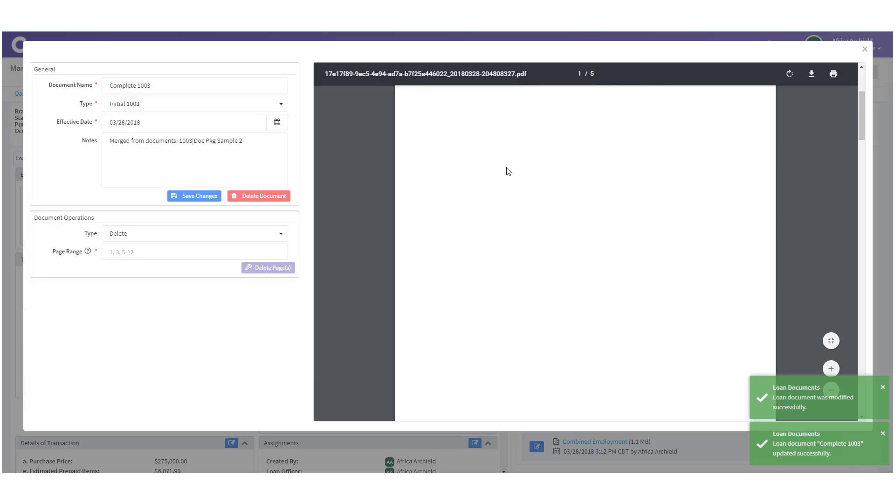
{"action": "scroll", "coordinate": [508, 171], "scroll_direction": "down", "scroll_amount": 10}
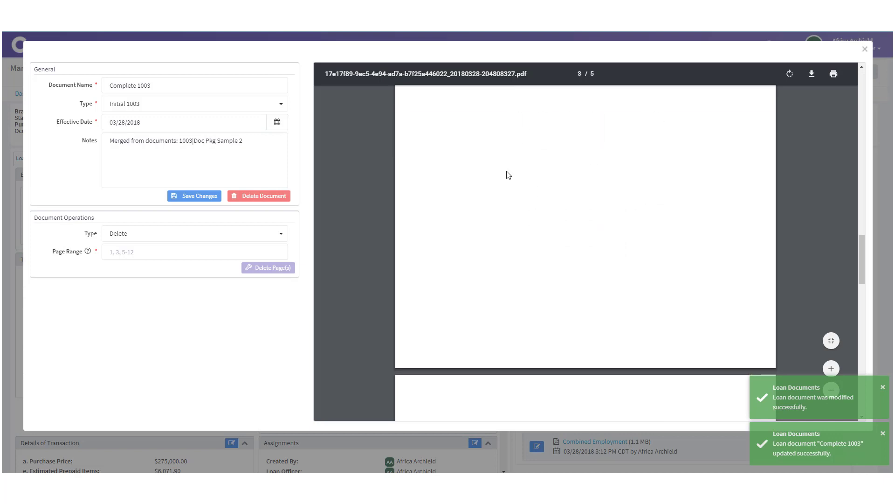
{"action": "scroll", "coordinate": [508, 175], "scroll_direction": "down", "scroll_amount": 8}
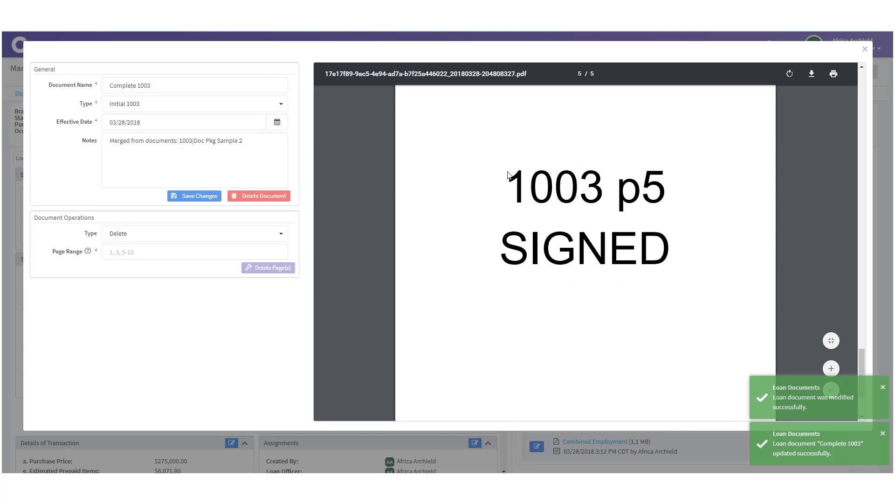
{"action": "scroll", "coordinate": [509, 176], "scroll_direction": "down", "scroll_amount": 2}
{"action": "scroll", "coordinate": [665, 200], "scroll_direction": "up", "scroll_amount": 3}
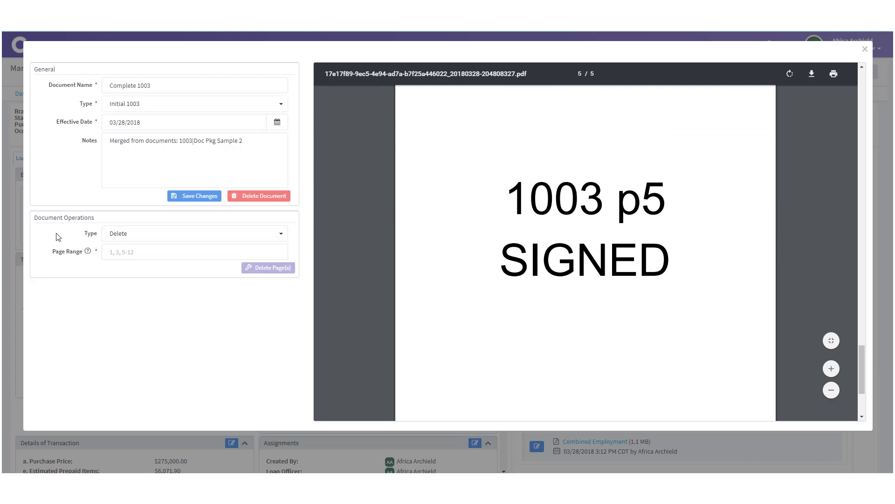
- Rotate page 5 of Complete 1003 clockwise 90 degrees
{"action": "left_click", "coordinate": [33, 226]}
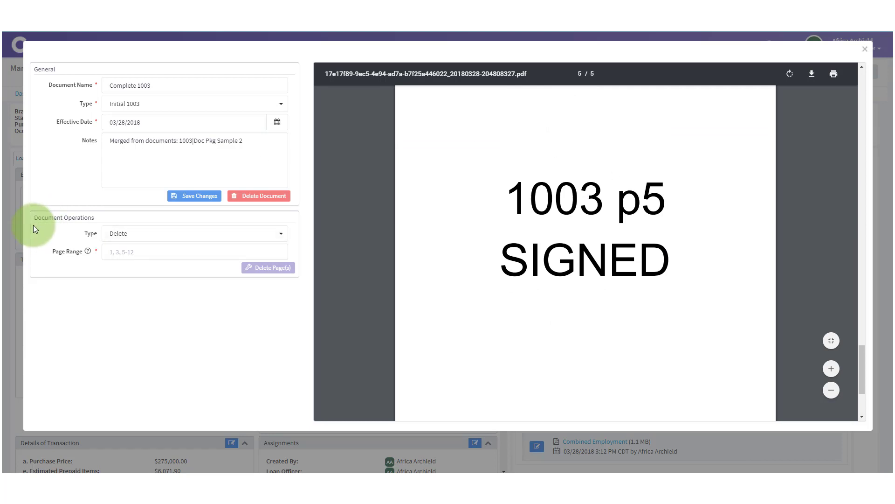
{"action": "left_click", "coordinate": [137, 241]}
{"action": "left_click", "coordinate": [137, 301]}
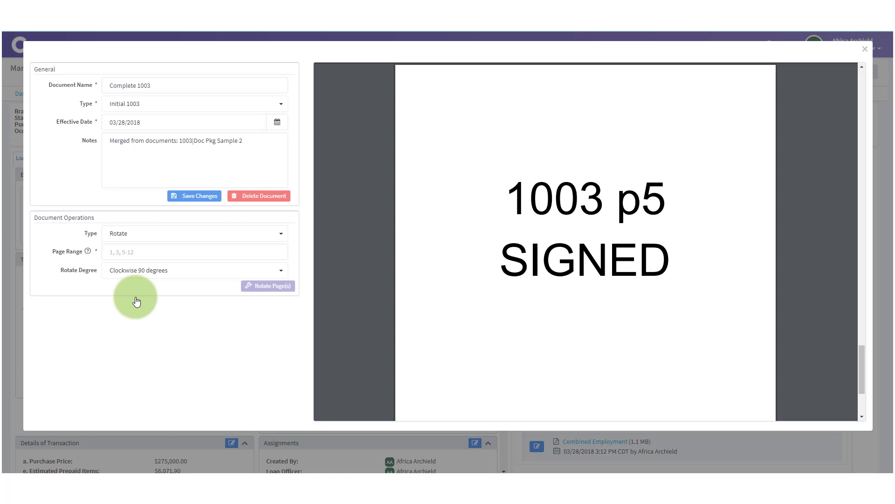
{"action": "left_click", "coordinate": [124, 253]}
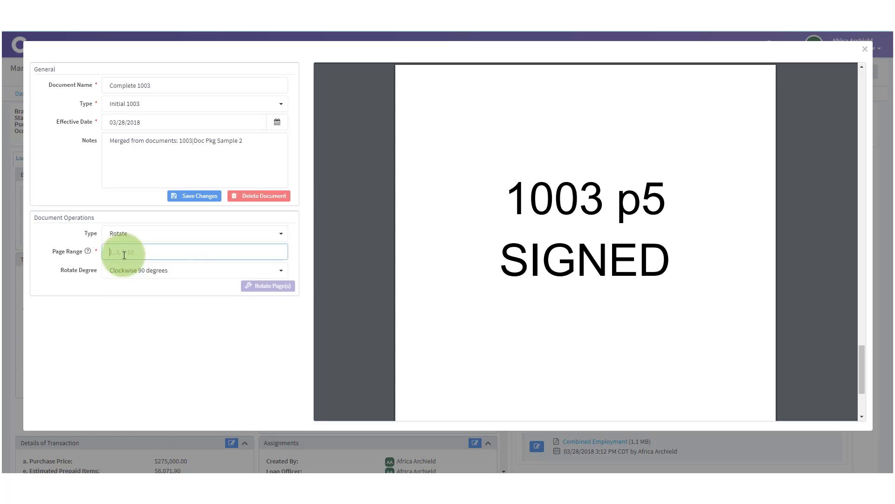
{"action": "type", "text": "5"}
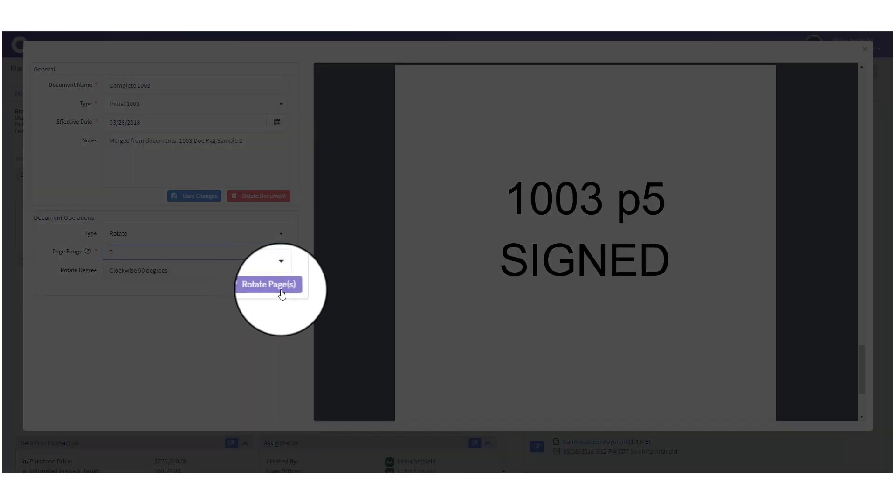
{"action": "left_click", "coordinate": [278, 287]}
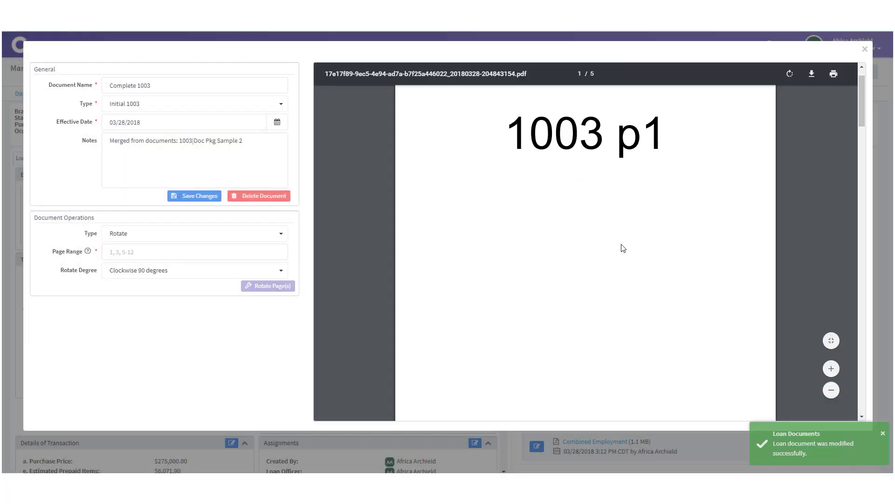
- Rotate page 5 of Complete 1003 counter clockwise 90 degrees, check the page and close the document
{"action": "scroll", "coordinate": [621, 250], "scroll_direction": "down", "scroll_amount": 10}
{"action": "scroll", "coordinate": [621, 252], "scroll_direction": "down", "scroll_amount": 8}
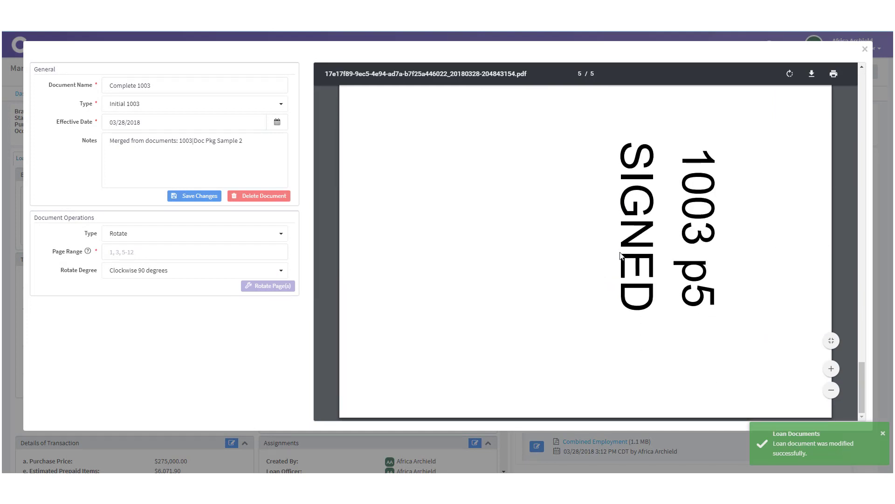
{"action": "left_click", "coordinate": [153, 271]}
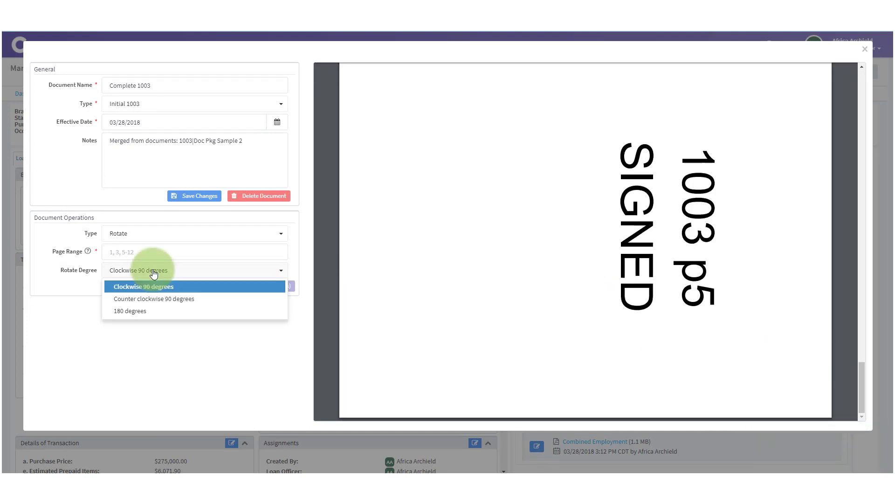
{"action": "left_click", "coordinate": [149, 299]}
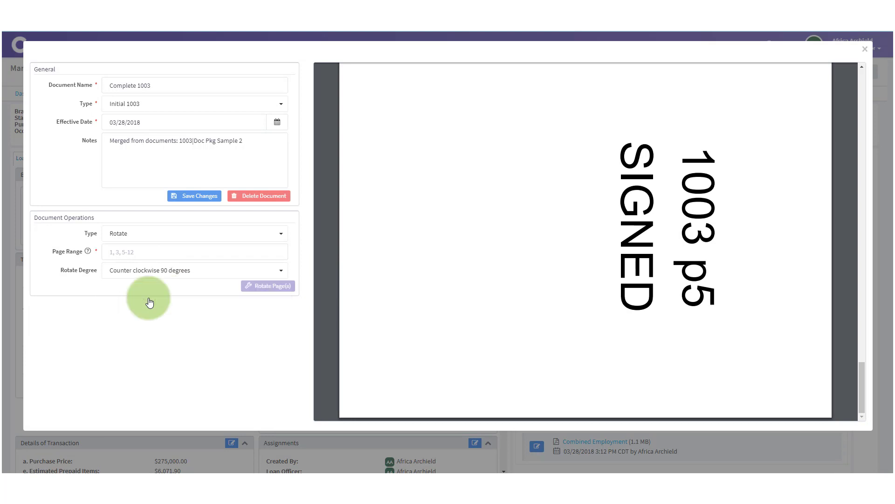
{"action": "left_click", "coordinate": [150, 273]}
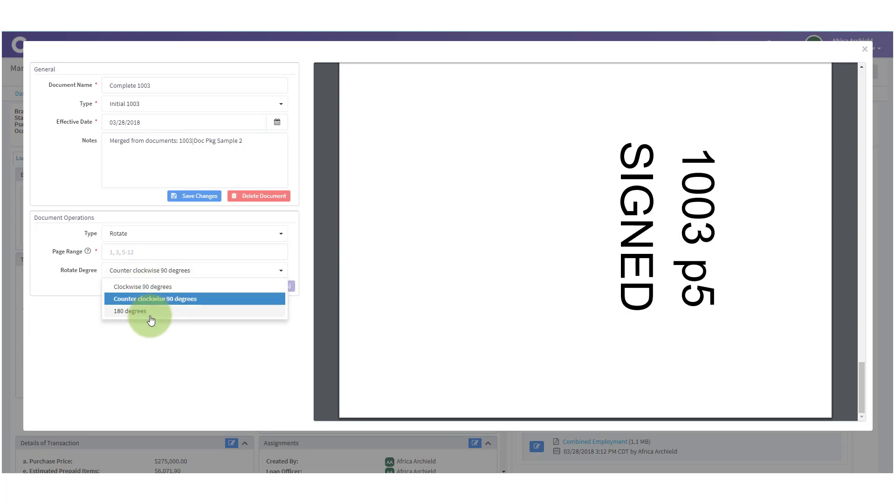
{"action": "left_click", "coordinate": [161, 300]}
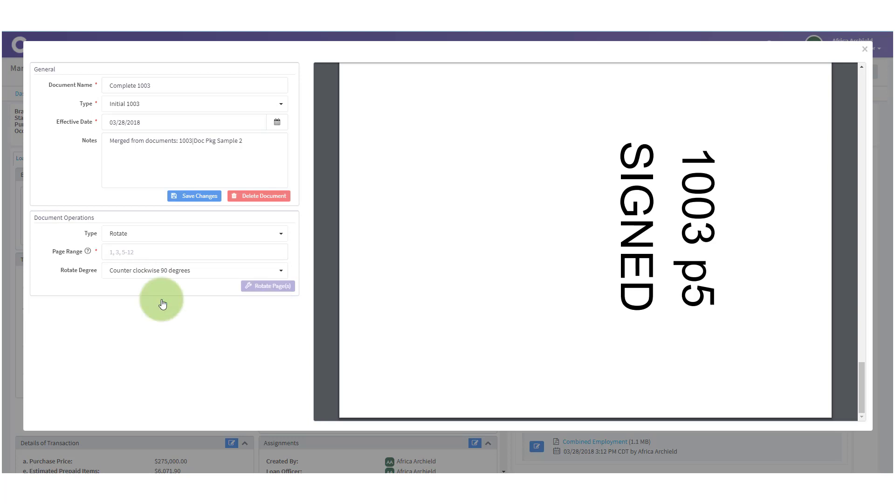
{"action": "left_click", "coordinate": [156, 250]}
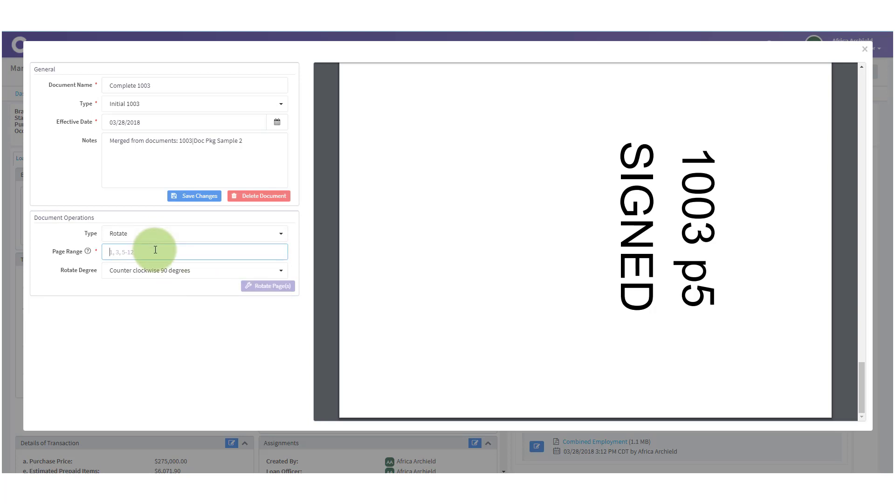
{"action": "type", "text": "5"}
{"action": "key", "text": "Return"}
{"action": "scroll", "coordinate": [648, 263], "scroll_direction": "down", "scroll_amount": 5}
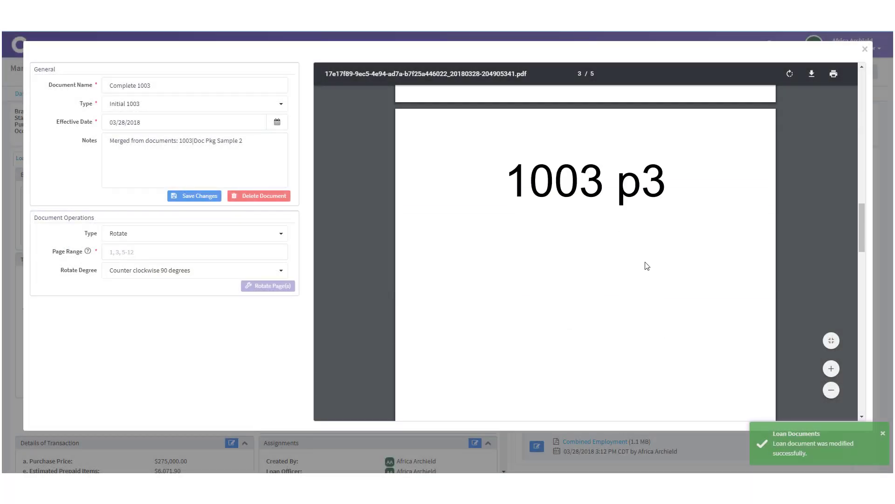
{"action": "scroll", "coordinate": [648, 266], "scroll_direction": "down", "scroll_amount": 8}
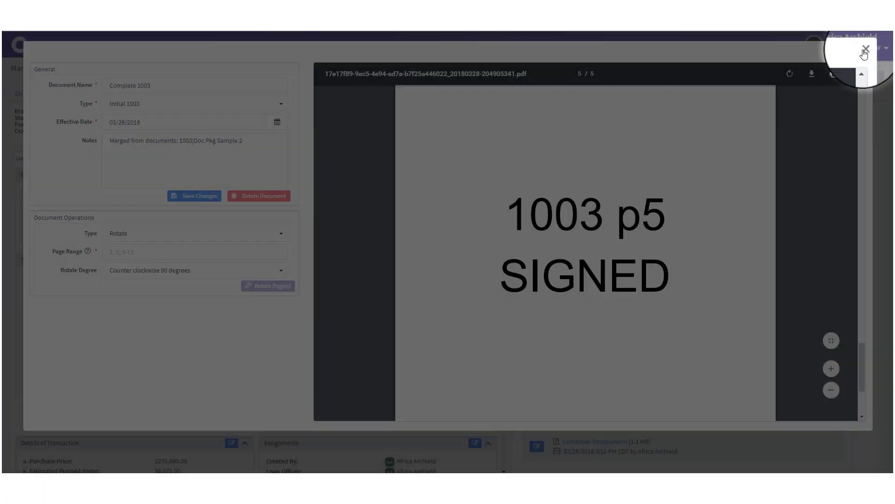
{"action": "left_click", "coordinate": [865, 49]}
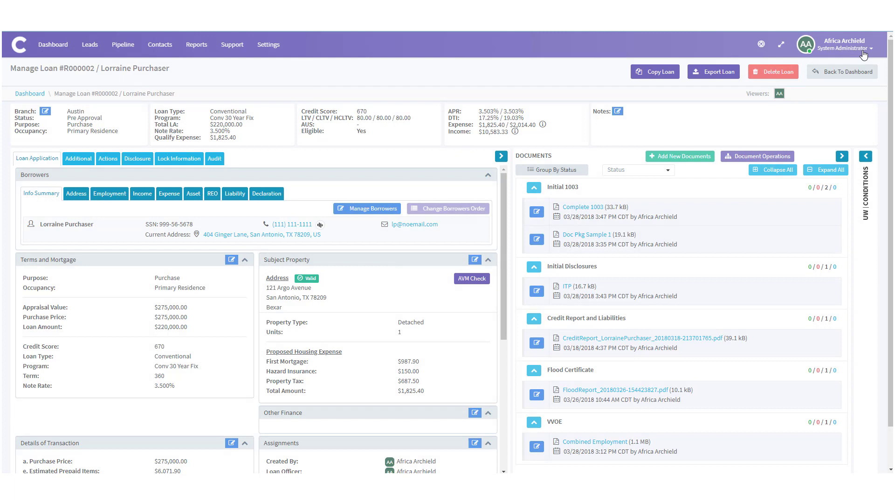